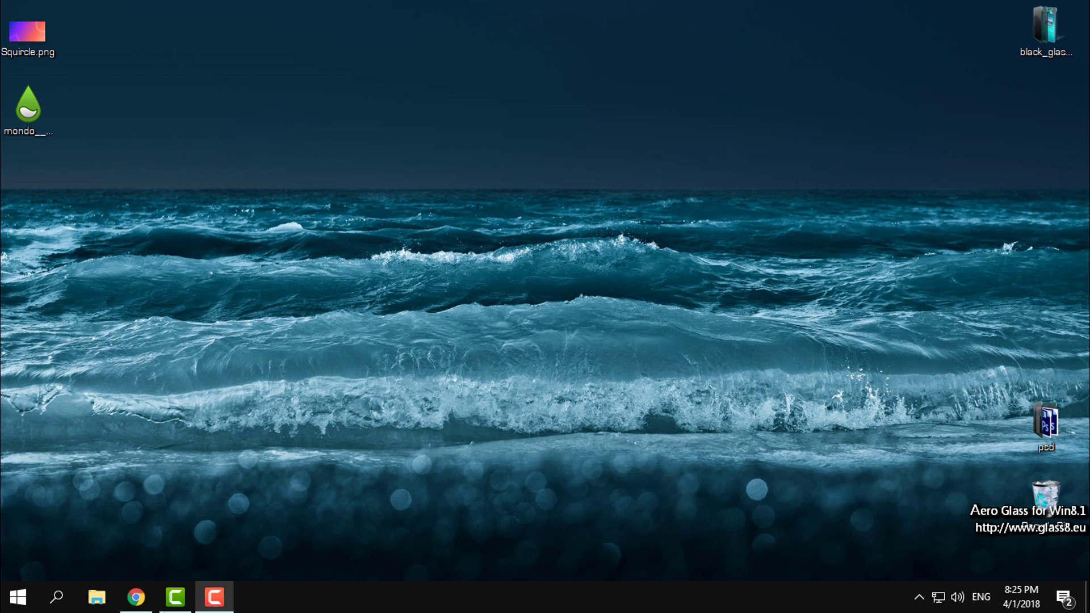
Bring Chrome back and show the Rainmeter.net Downloads for 4.2 Beta r3029 and 4.1 Final r2989.
{"action": "left_click", "coordinate": [137, 597]}
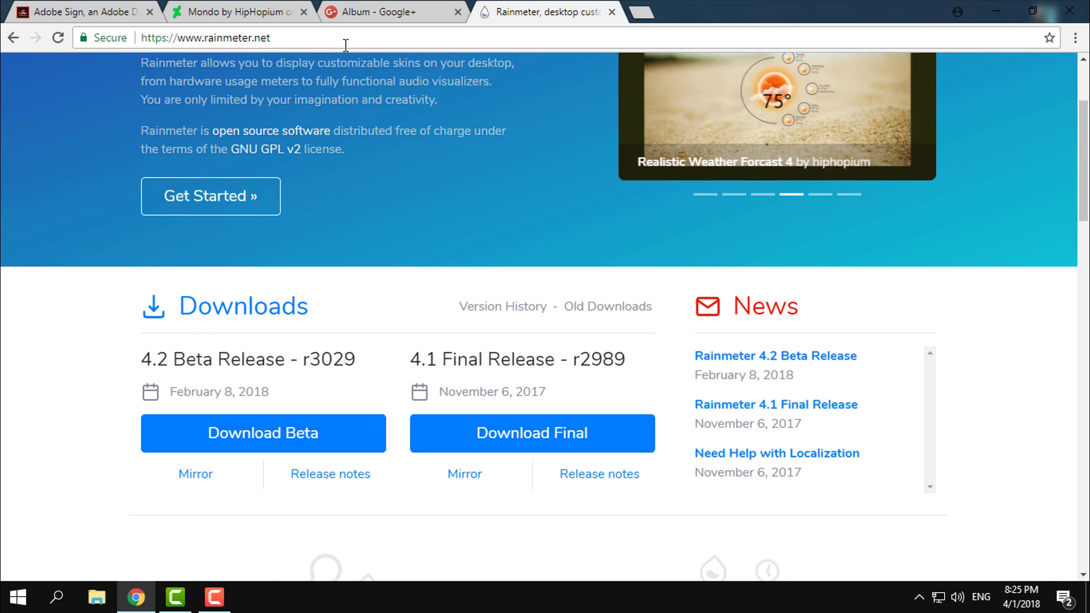
{"action": "scroll", "coordinate": [284, 176], "scroll_direction": "down", "scroll_amount": 3}
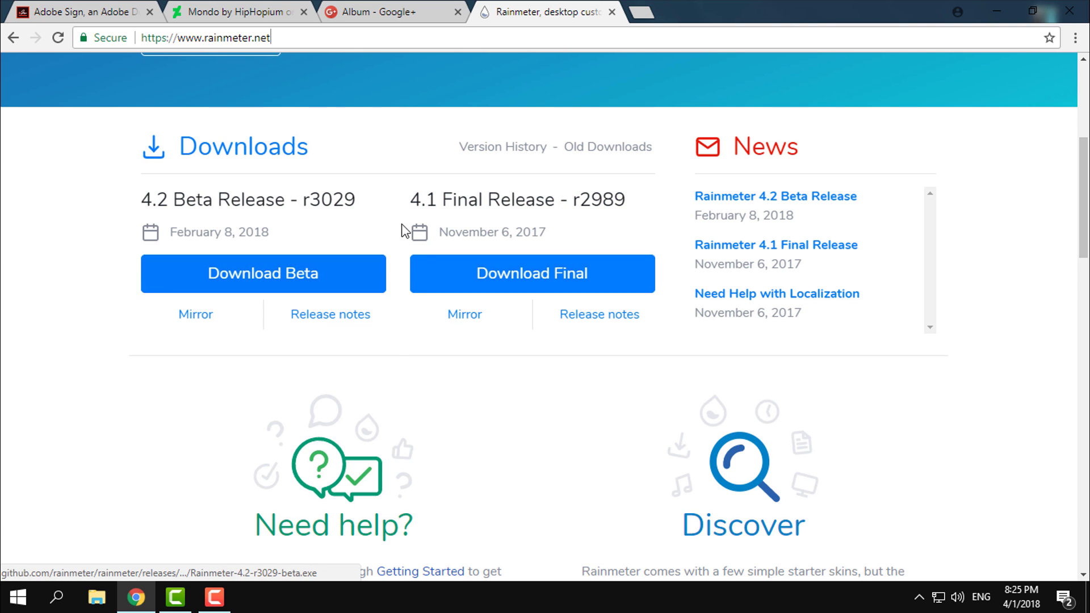
{"action": "left_click_drag", "start_coordinate": [443, 199], "coordinate": [533, 201]}
{"action": "left_click", "coordinate": [559, 201]}
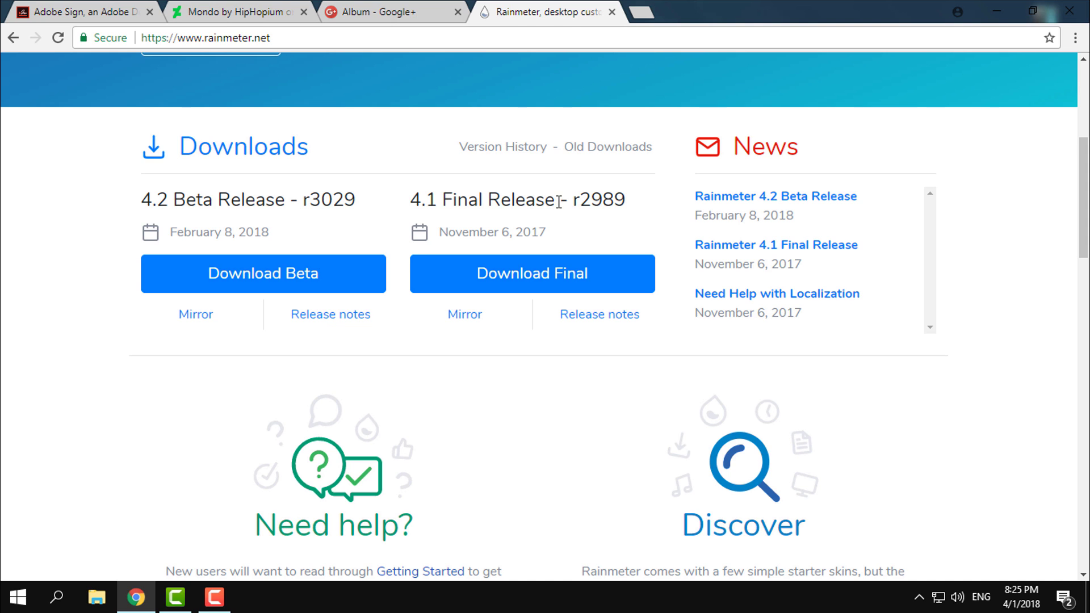
Close the Rainmeter tab, scroll the Mondo DeviantArt page to its Download button, then minimize Chrome.
{"action": "left_click", "coordinate": [612, 12]}
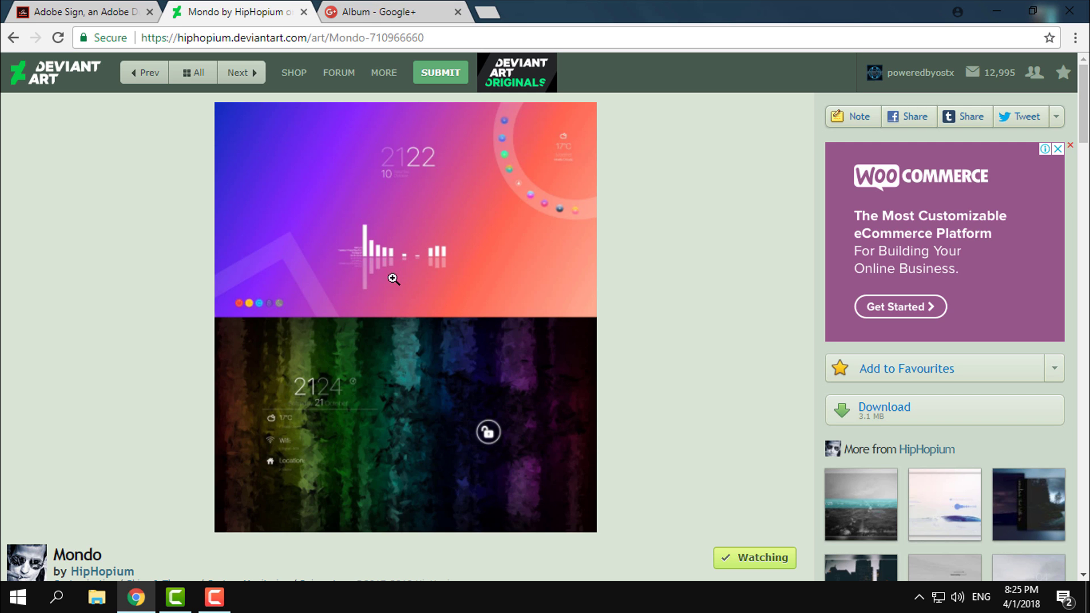
{"action": "scroll", "coordinate": [435, 266], "scroll_direction": "down", "scroll_amount": 1}
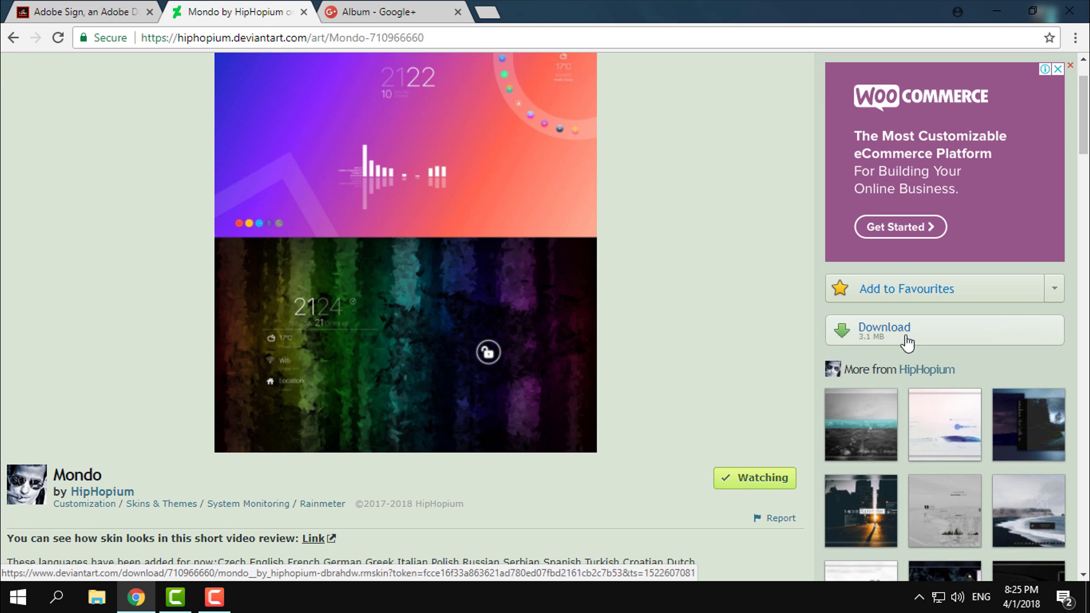
{"action": "left_click", "coordinate": [995, 18]}
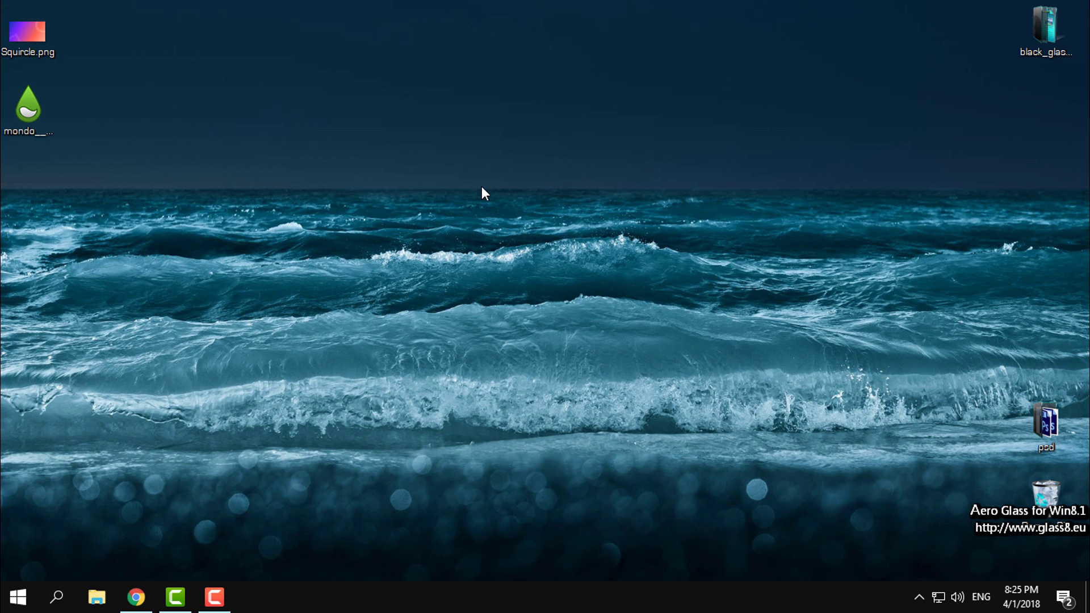
Install the Mondo .rmskin package and move the clock and music widgets up and left.
{"action": "double_click", "coordinate": [52, 110]}
{"action": "left_click", "coordinate": [602, 445]}
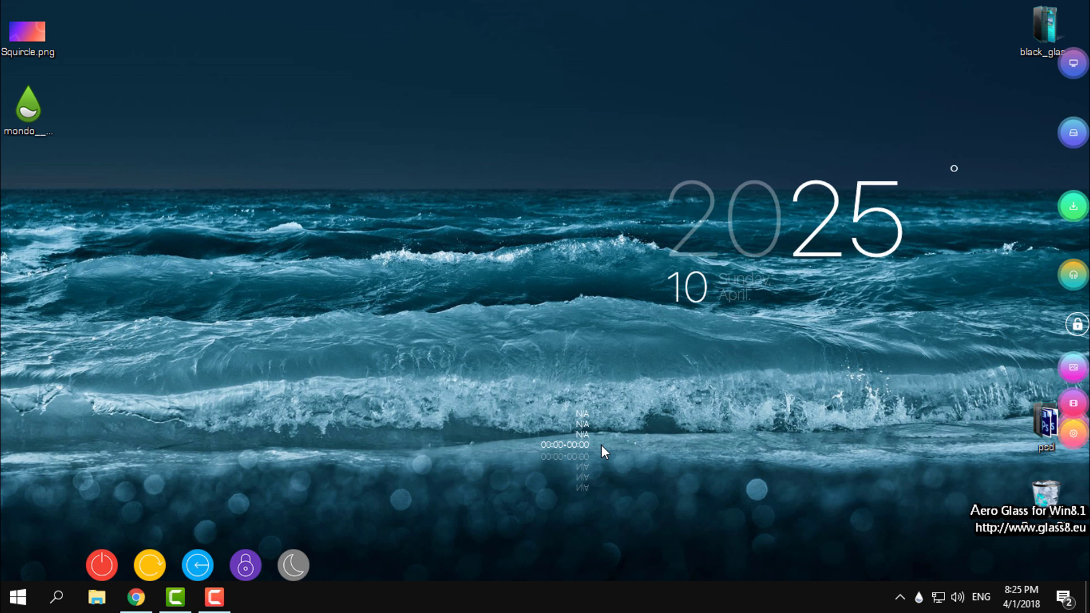
{"action": "left_click_drag", "start_coordinate": [782, 226], "coordinate": [522, 158]}
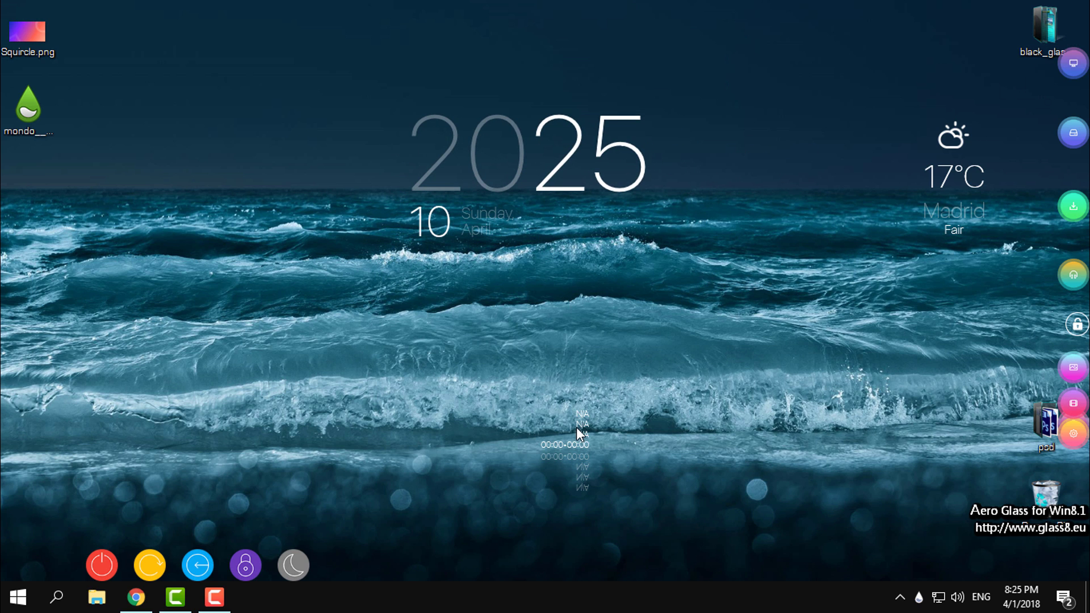
{"action": "left_click_drag", "start_coordinate": [577, 428], "coordinate": [330, 291]}
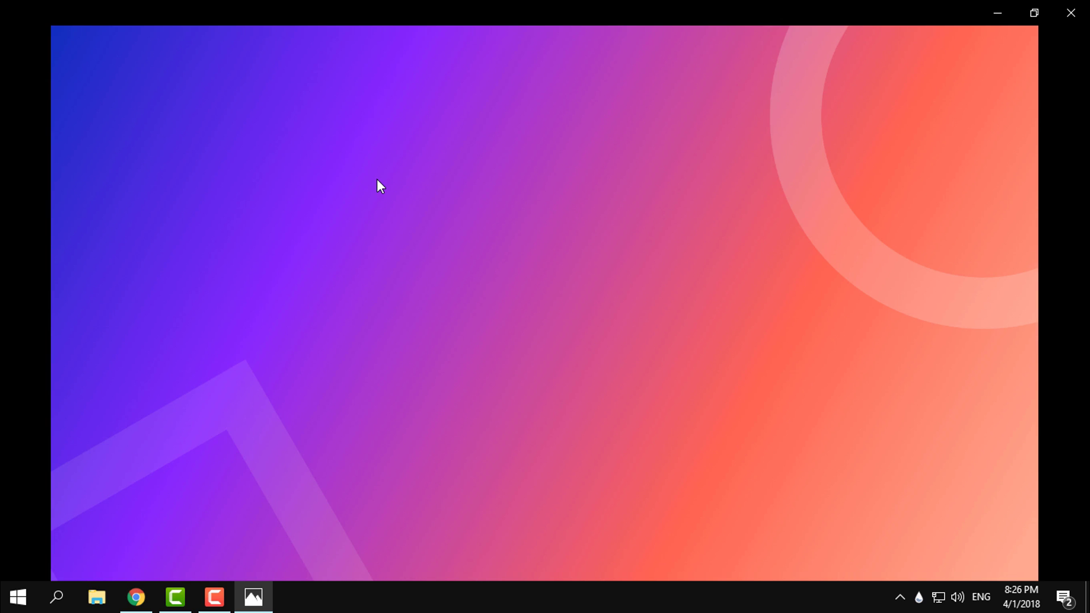
Set Squircle.png as the desktop background from Photos.
{"action": "right_click", "coordinate": [377, 179]}
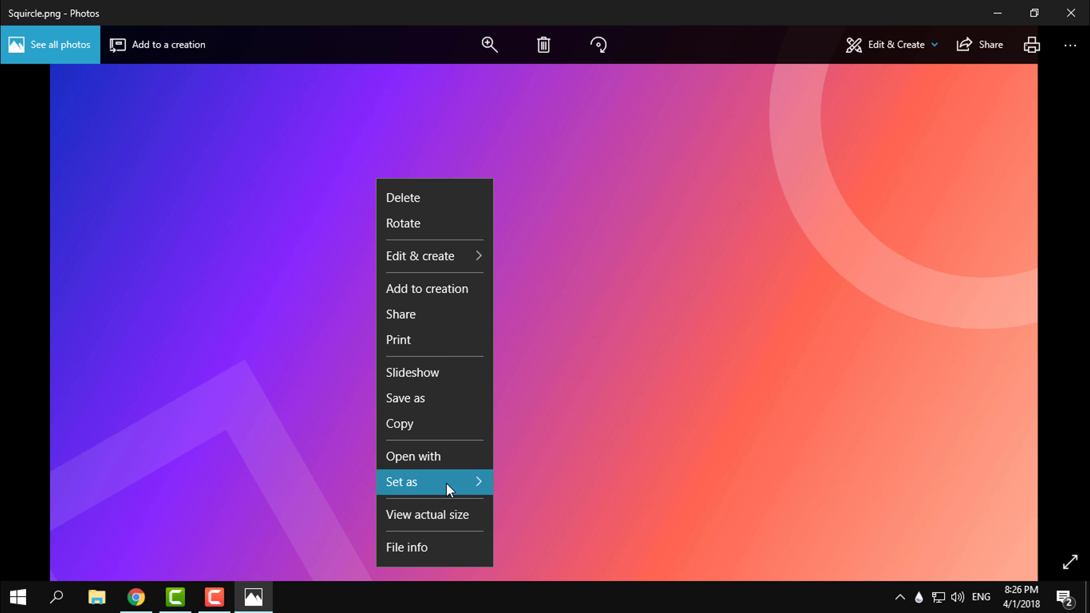
{"action": "mouse_move", "coordinate": [447, 482]}
{"action": "left_click", "coordinate": [539, 516]}
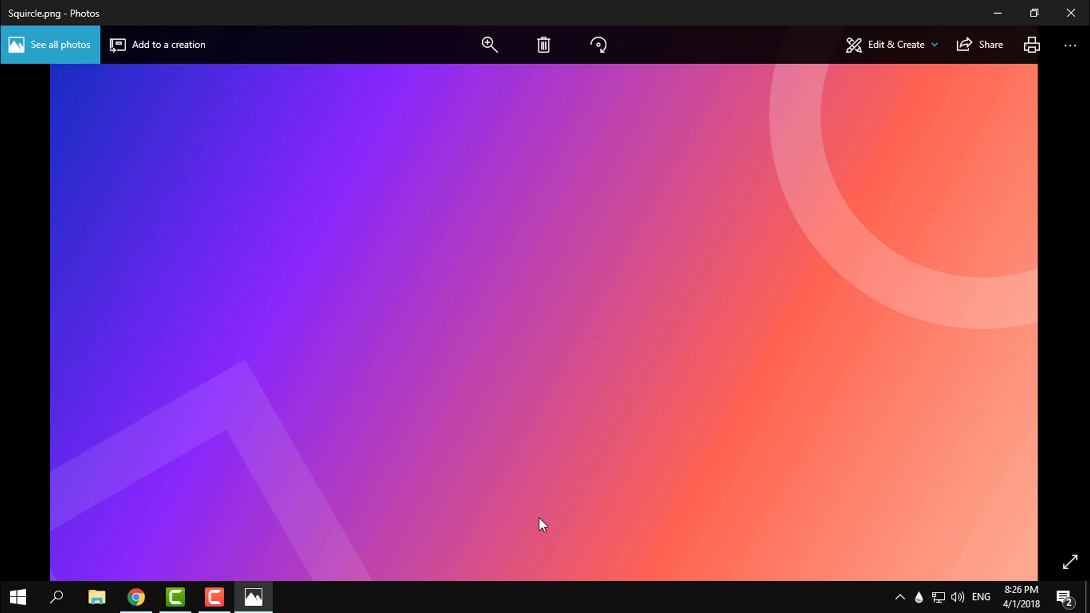
Close Photos and place the My Computer, My Documents, Downloads and Music shortcuts along the ring.
{"action": "left_click", "coordinate": [1071, 17]}
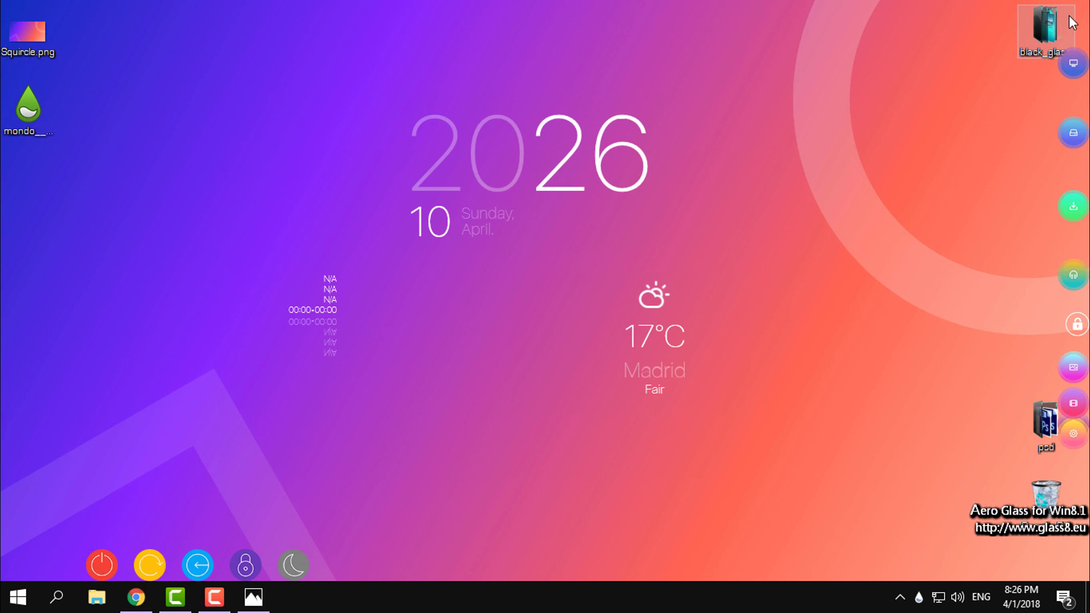
{"action": "left_click_drag", "start_coordinate": [849, 92], "coordinate": [830, 45]}
{"action": "left_click_drag", "start_coordinate": [1075, 143], "coordinate": [821, 98]}
{"action": "left_click_drag", "start_coordinate": [1073, 205], "coordinate": [827, 152]}
{"action": "left_click_drag", "start_coordinate": [1073, 275], "coordinate": [855, 203]}
Place the Pictures, Videos, Settings and Recycle Bin shortcuts along the rest of the ring.
{"action": "left_click_drag", "start_coordinate": [1074, 367], "coordinate": [895, 261]}
{"action": "left_click_drag", "start_coordinate": [1073, 398], "coordinate": [972, 297]}
{"action": "left_click_drag", "start_coordinate": [1073, 429], "coordinate": [1021, 308]}
{"action": "left_click_drag", "start_coordinate": [1072, 424], "coordinate": [1084, 312]}
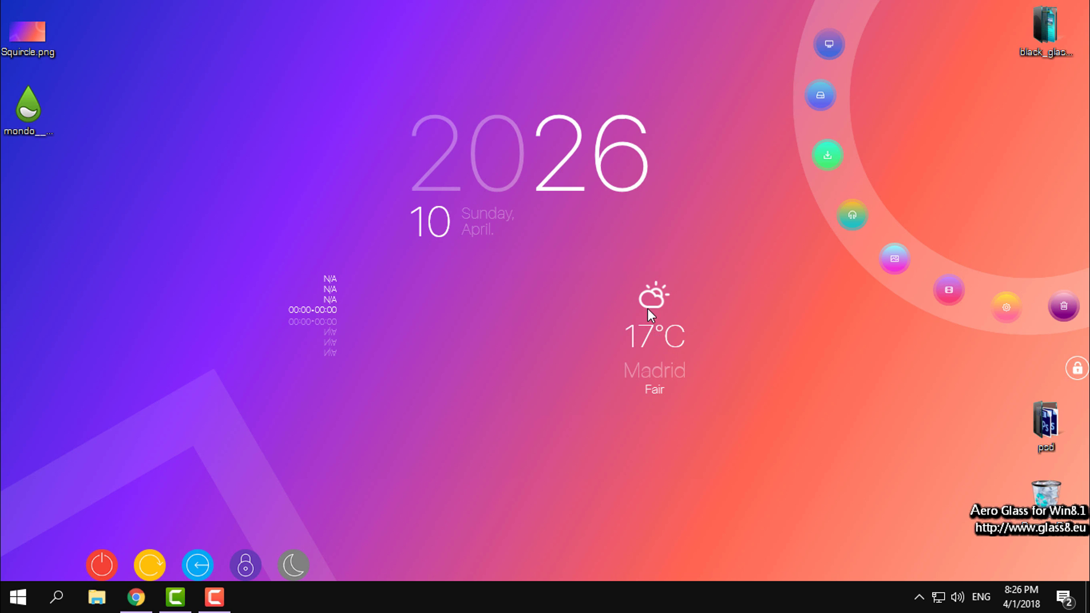
Move the weather widget into the top-right of the ring and adjust the media info and clock widgets.
{"action": "left_click_drag", "start_coordinate": [649, 308], "coordinate": [995, 89]}
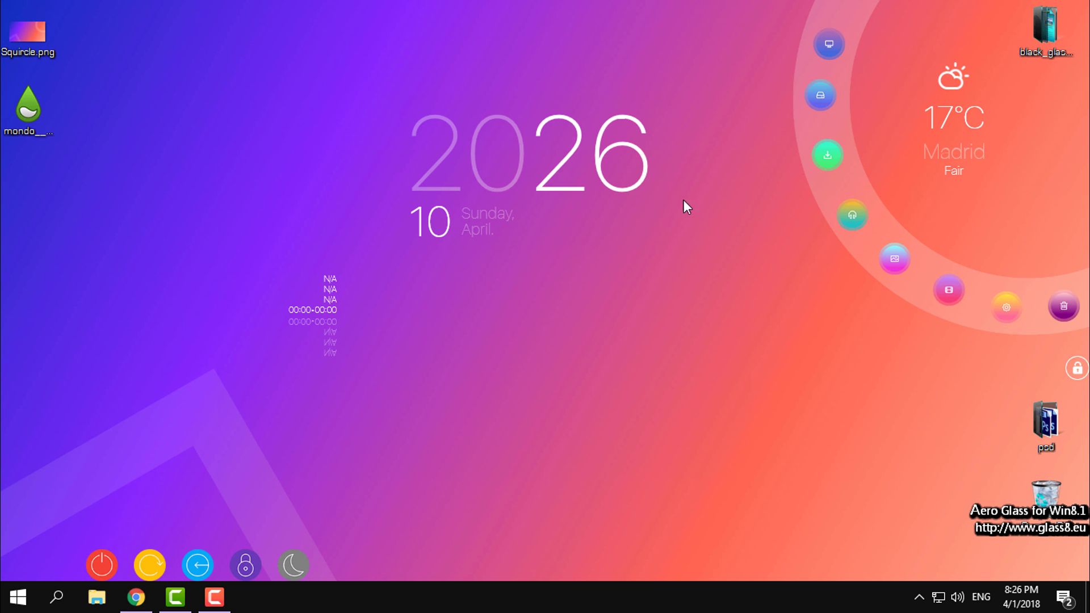
{"action": "left_click_drag", "start_coordinate": [520, 168], "coordinate": [398, 165]}
{"action": "left_click_drag", "start_coordinate": [554, 175], "coordinate": [556, 182]}
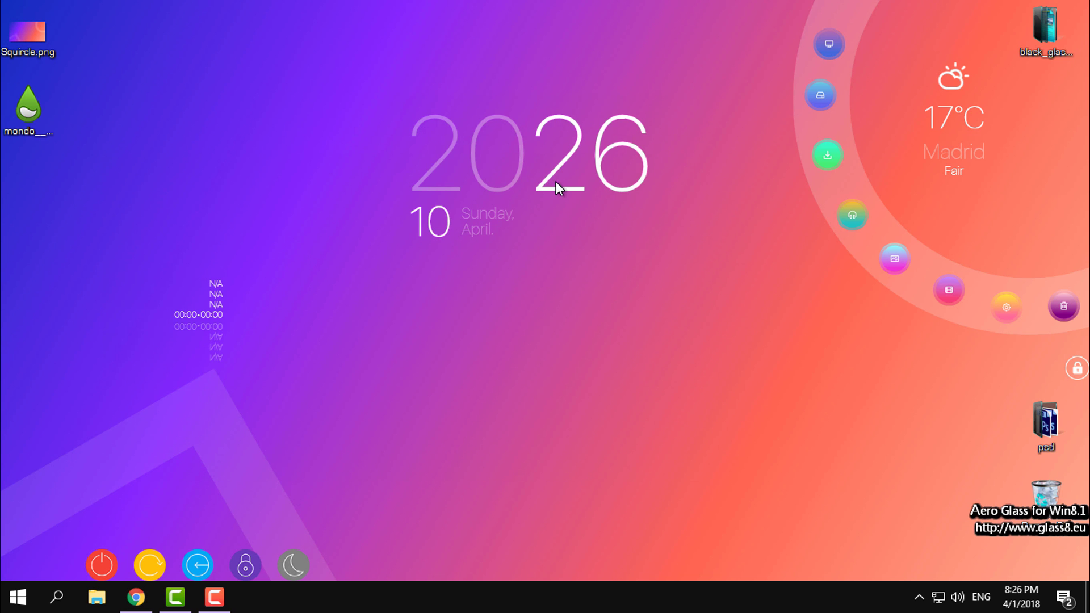
{"action": "mouse_move", "coordinate": [637, 181]}
{"action": "left_mouse_down"}
{"action": "mouse_move", "coordinate": [654, 155]}
{"action": "mouse_move", "coordinate": [626, 190]}
{"action": "left_mouse_up"}
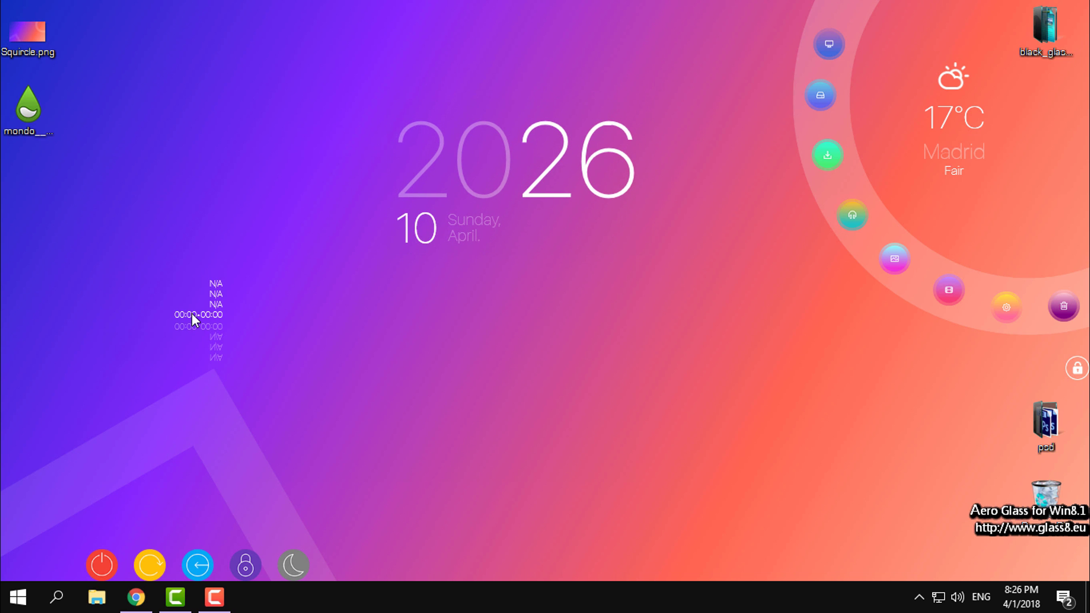
Place the media info widget below the date and move the power button row left.
{"action": "left_click_drag", "start_coordinate": [195, 315], "coordinate": [332, 291]}
{"action": "left_click_drag", "start_coordinate": [327, 366], "coordinate": [328, 363]}
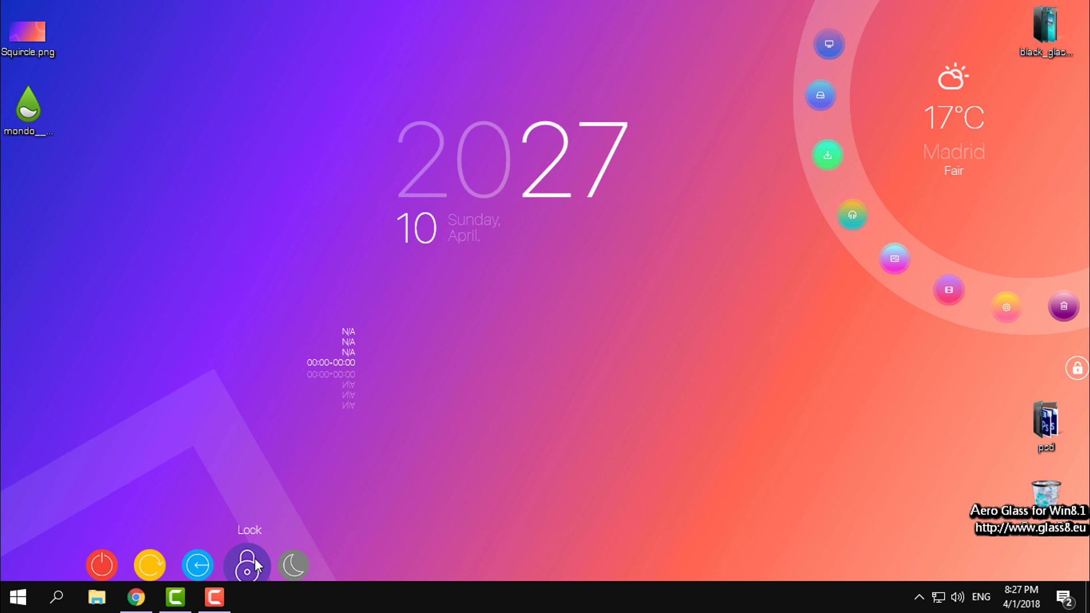
{"action": "left_click_drag", "start_coordinate": [254, 556], "coordinate": [196, 545]}
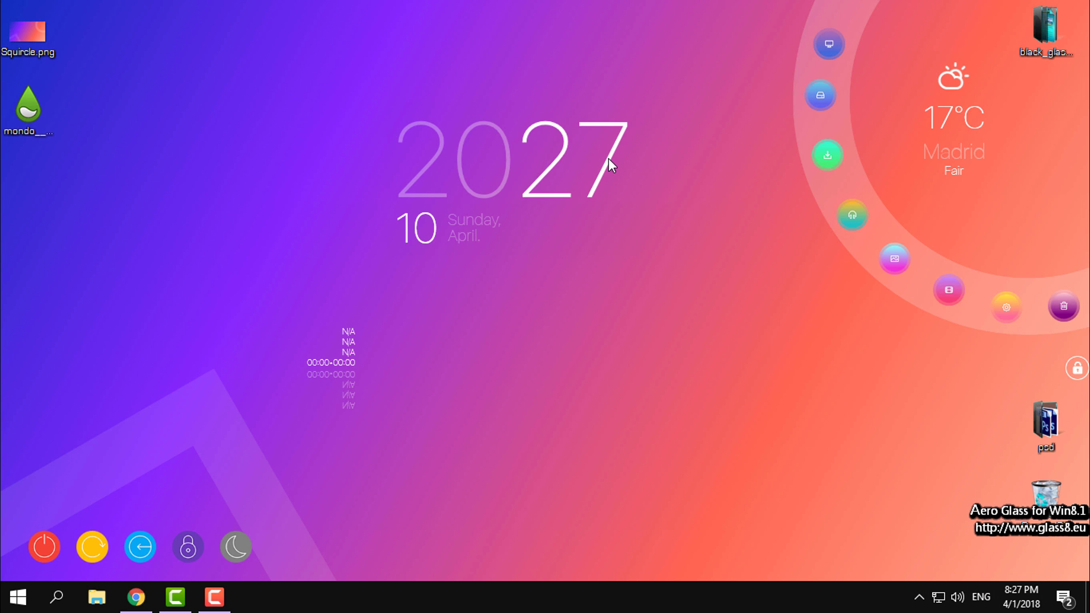
Load Mondo > Settings > Settings.ini from Manage Rainmeter, then close the skin manager.
{"action": "left_click", "coordinate": [919, 596]}
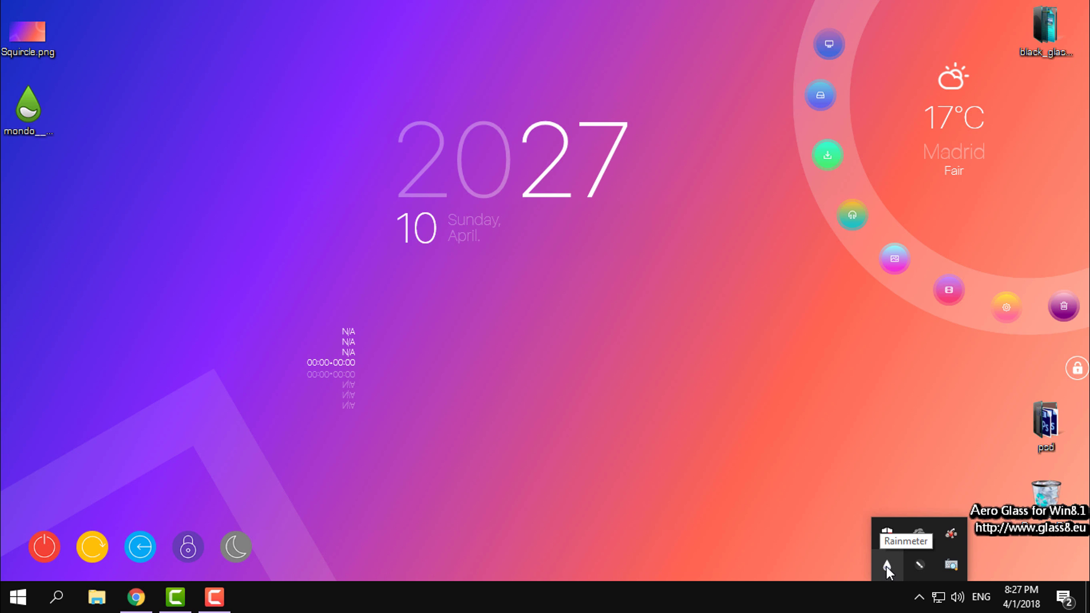
{"action": "right_click", "coordinate": [887, 567]}
{"action": "left_click", "coordinate": [933, 141]}
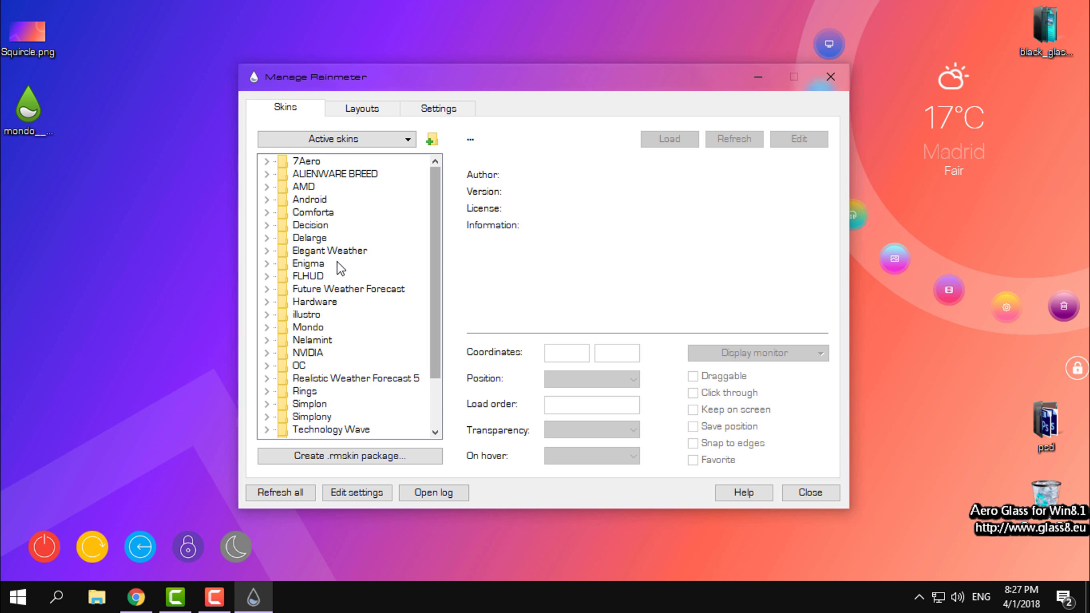
{"action": "scroll", "coordinate": [278, 273], "scroll_direction": "down", "scroll_amount": 2}
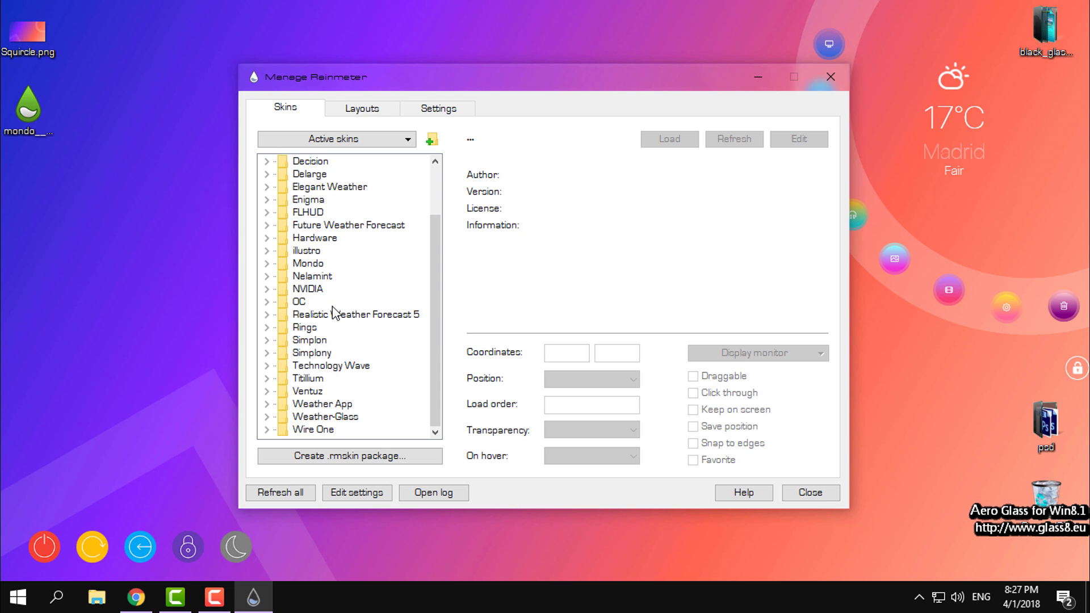
{"action": "left_click", "coordinate": [268, 264]}
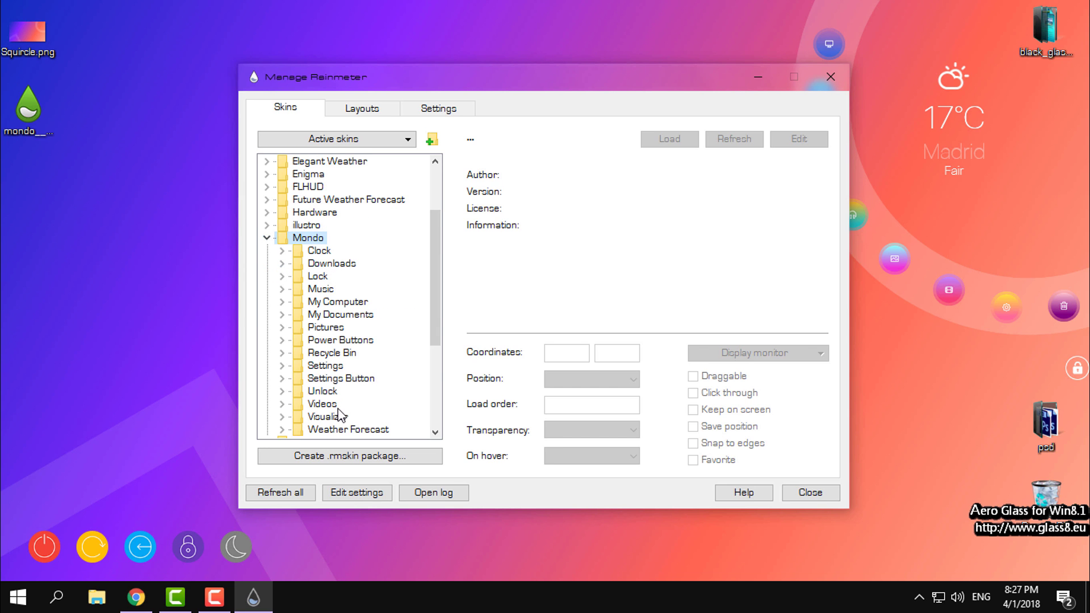
{"action": "left_click", "coordinate": [325, 365]}
{"action": "left_click", "coordinate": [282, 366]}
{"action": "right_click", "coordinate": [333, 378]}
{"action": "left_click", "coordinate": [369, 386]}
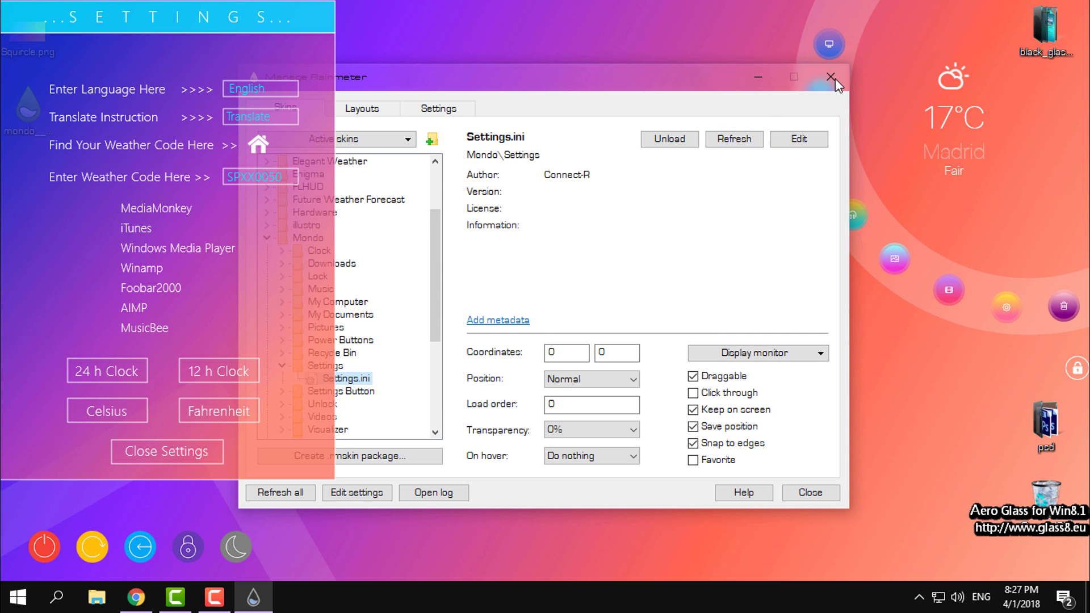
{"action": "left_click", "coordinate": [832, 77]}
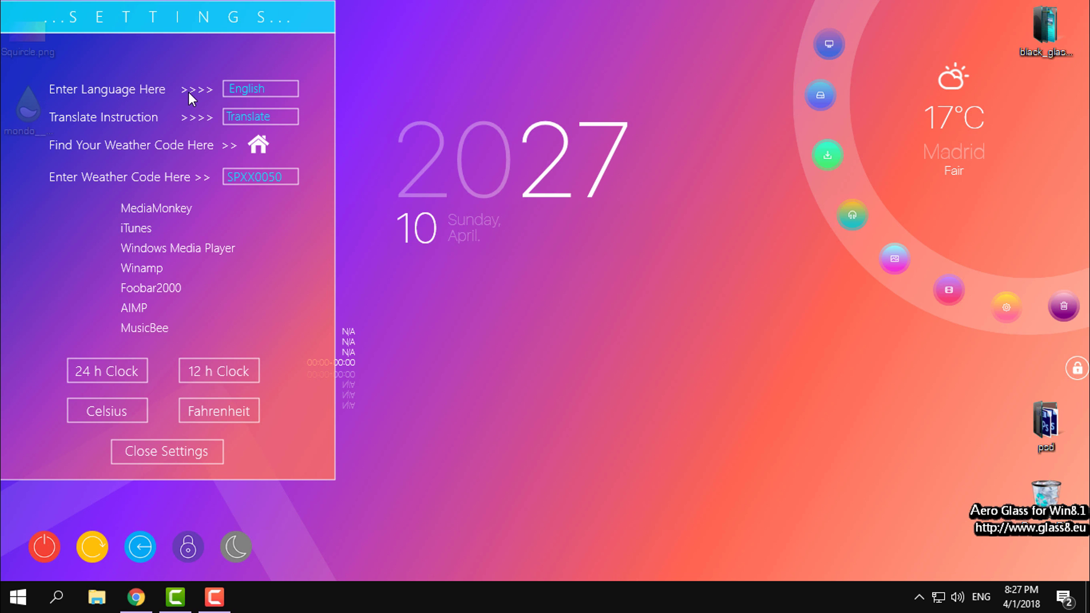
Return to the DeviantArt Mondo page and scroll to its supported languages and Notes.
{"action": "left_click", "coordinate": [136, 597]}
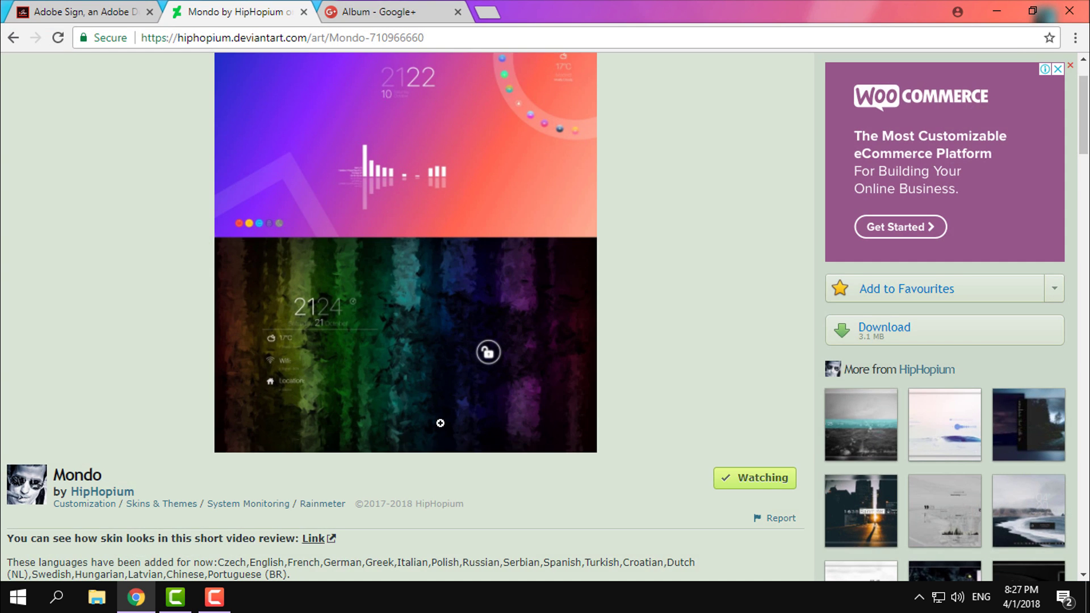
{"action": "scroll", "coordinate": [440, 423], "scroll_direction": "down", "scroll_amount": 5}
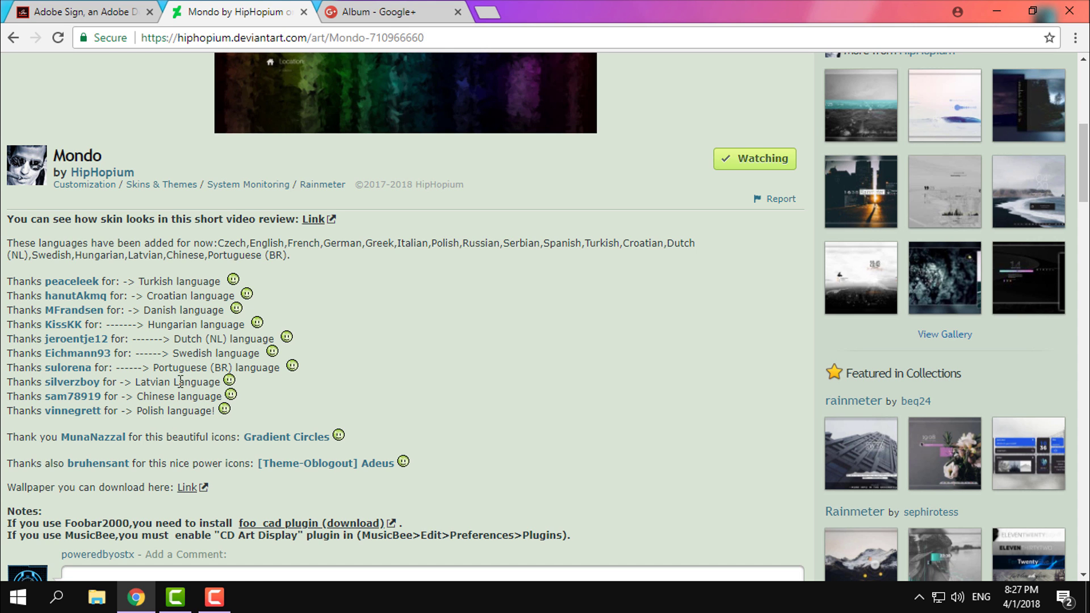
Minimize Chrome and check the Mondo Settings language field, leaving it as English.
{"action": "left_click", "coordinate": [996, 11]}
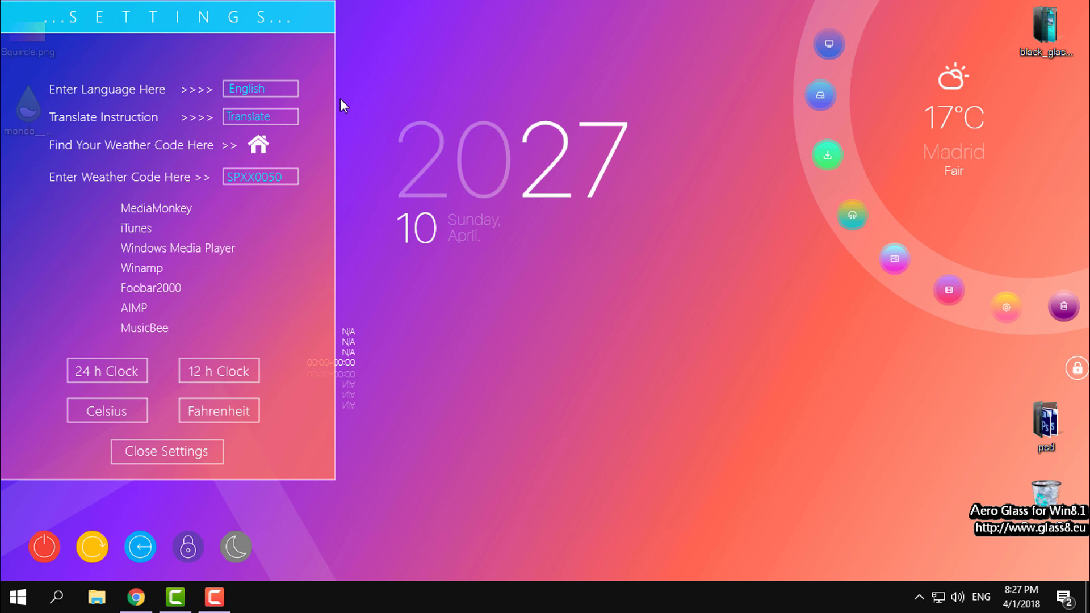
{"action": "left_click", "coordinate": [254, 94]}
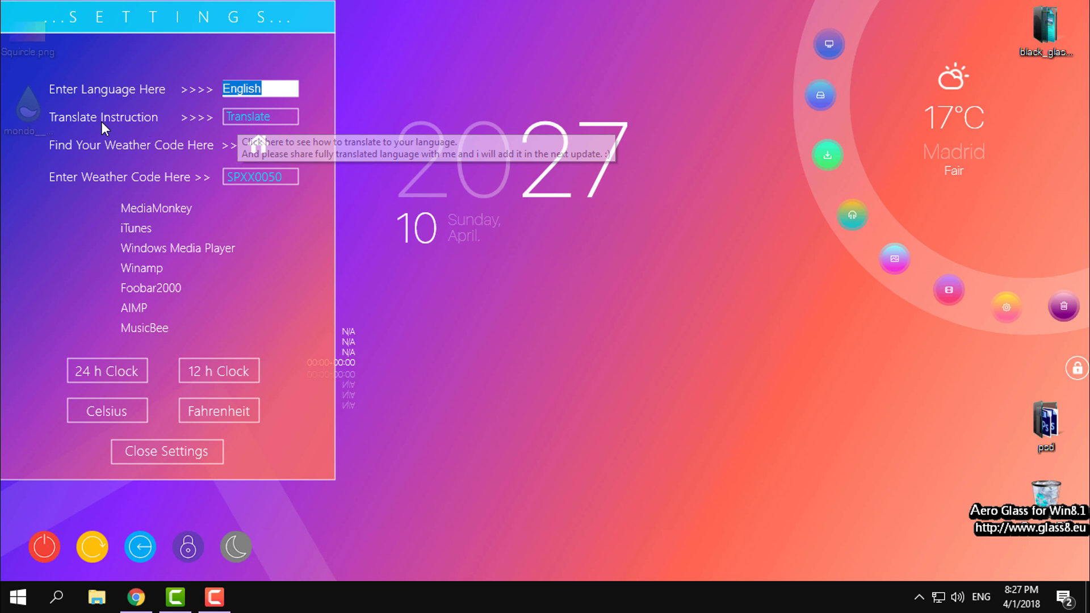
{"action": "left_click", "coordinate": [247, 119]}
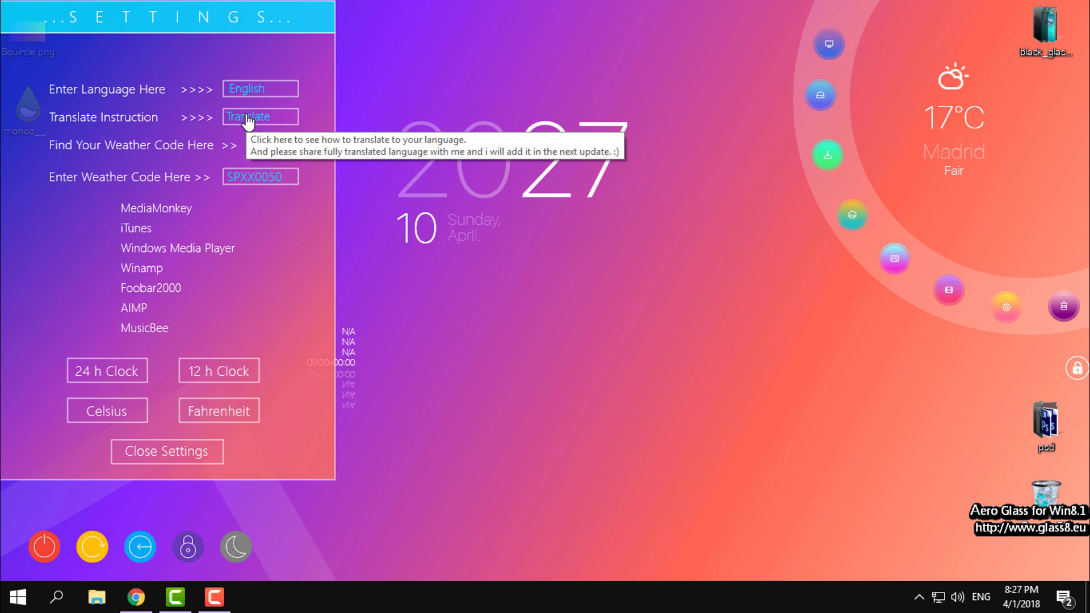
{"action": "left_click", "coordinate": [247, 119]}
{"action": "scroll", "coordinate": [308, 276], "scroll_direction": "down", "scroll_amount": 6}
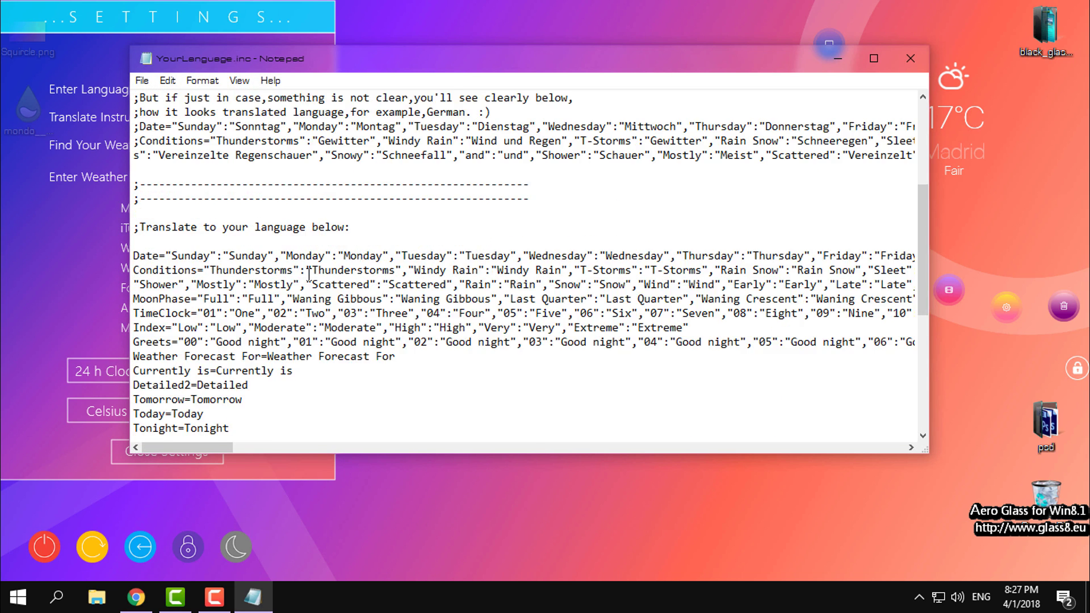
{"action": "scroll", "coordinate": [308, 275], "scroll_direction": "down", "scroll_amount": 4}
{"action": "scroll", "coordinate": [307, 278], "scroll_direction": "up", "scroll_amount": 3}
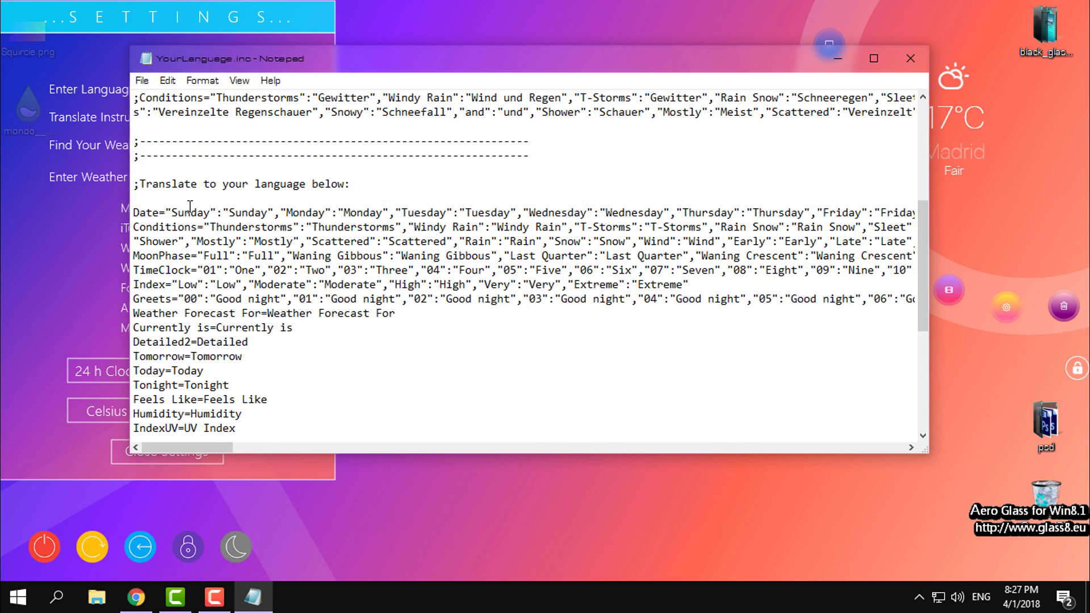
{"action": "left_click_drag", "start_coordinate": [135, 213], "coordinate": [503, 504]}
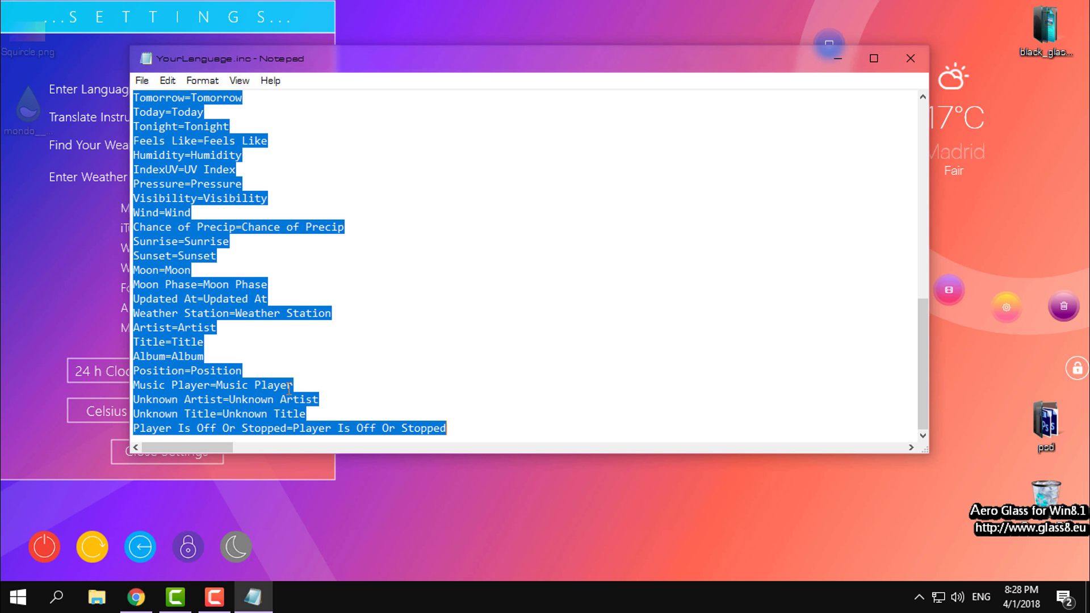
{"action": "scroll", "coordinate": [386, 304], "scroll_direction": "up", "scroll_amount": 8}
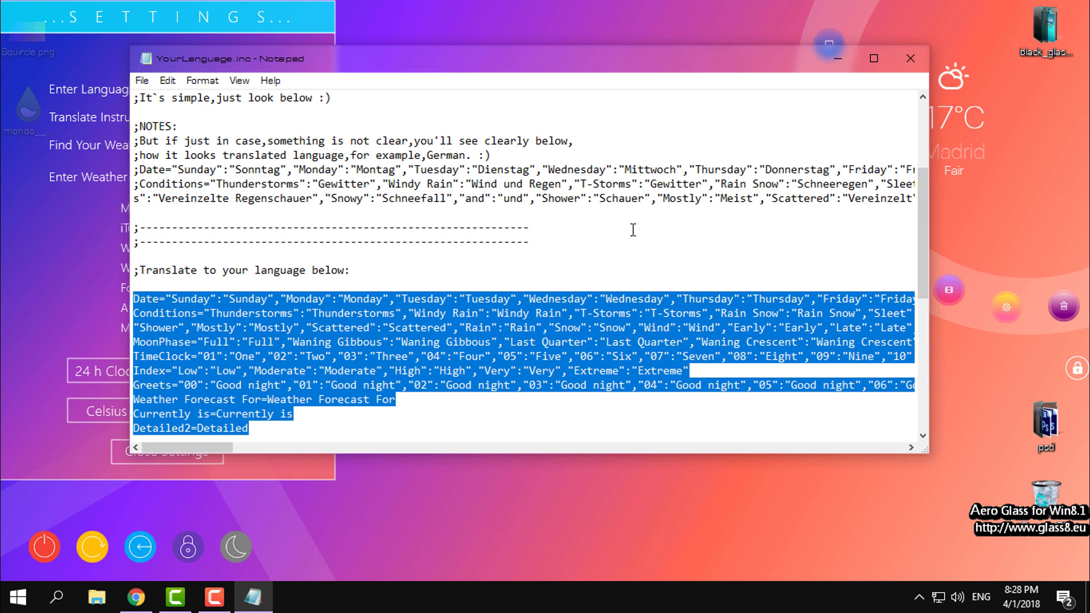
{"action": "left_click", "coordinate": [141, 81]}
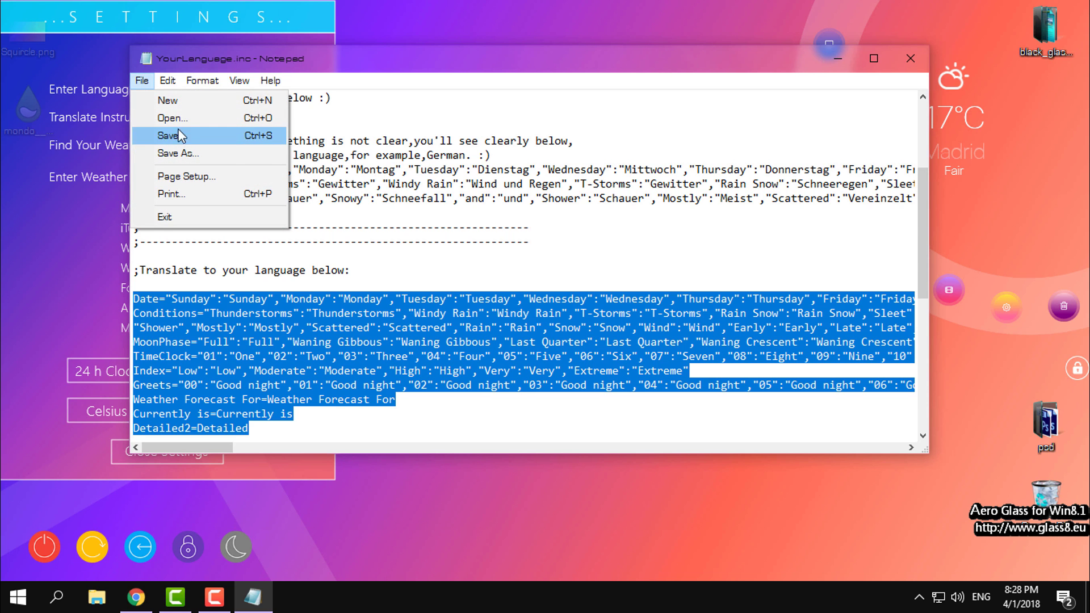
{"action": "left_click", "coordinate": [455, 126]}
Close the translation file and search weather.codes for 'banja luka'.
{"action": "key", "text": "alt+F4"}
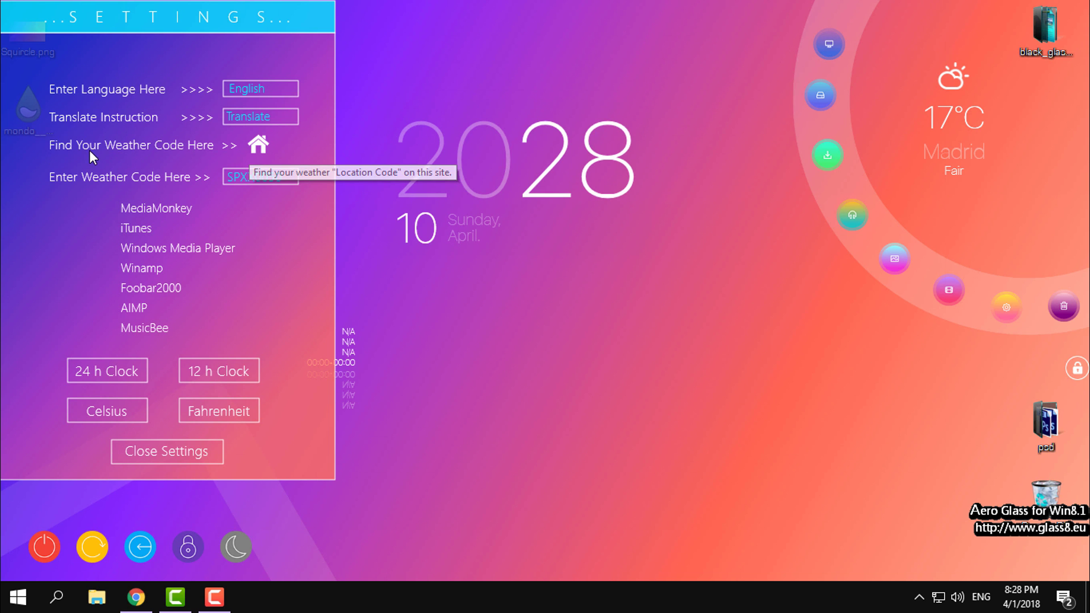
{"action": "left_click", "coordinate": [260, 151]}
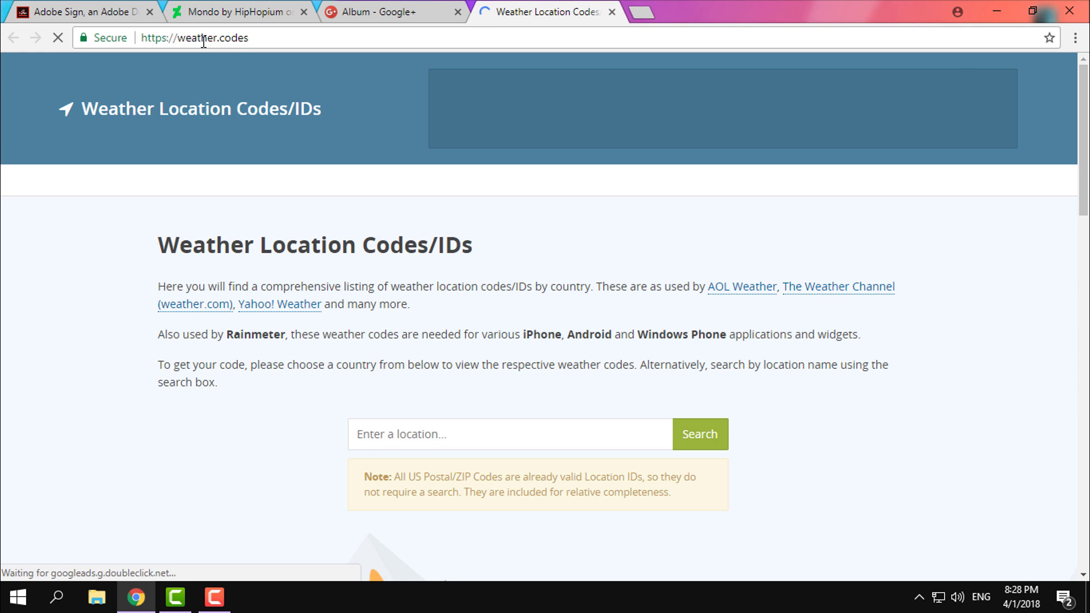
{"action": "left_click", "coordinate": [389, 436]}
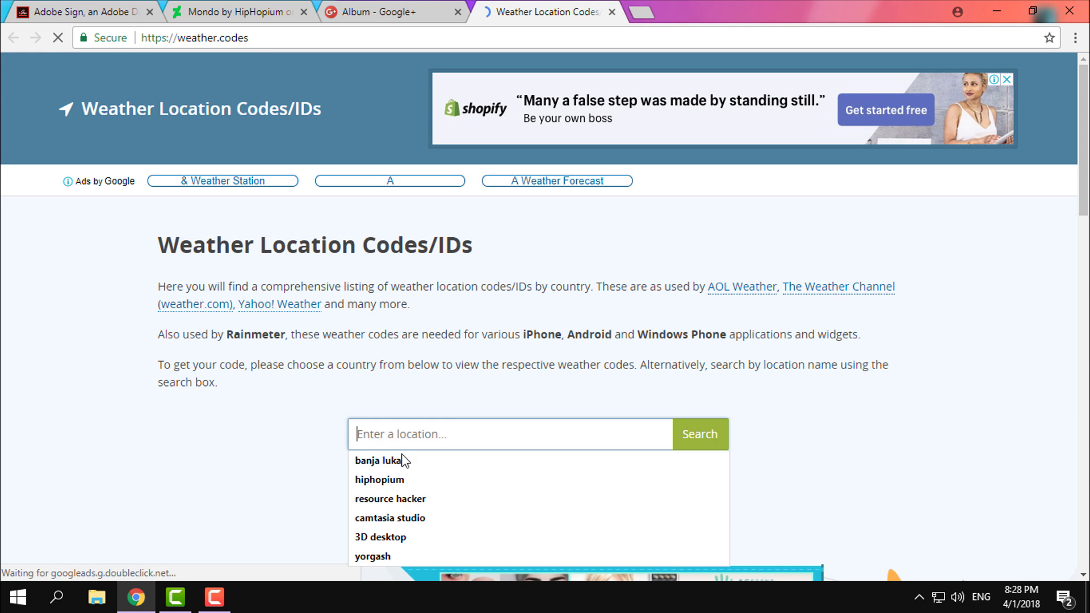
{"action": "left_click", "coordinate": [392, 460]}
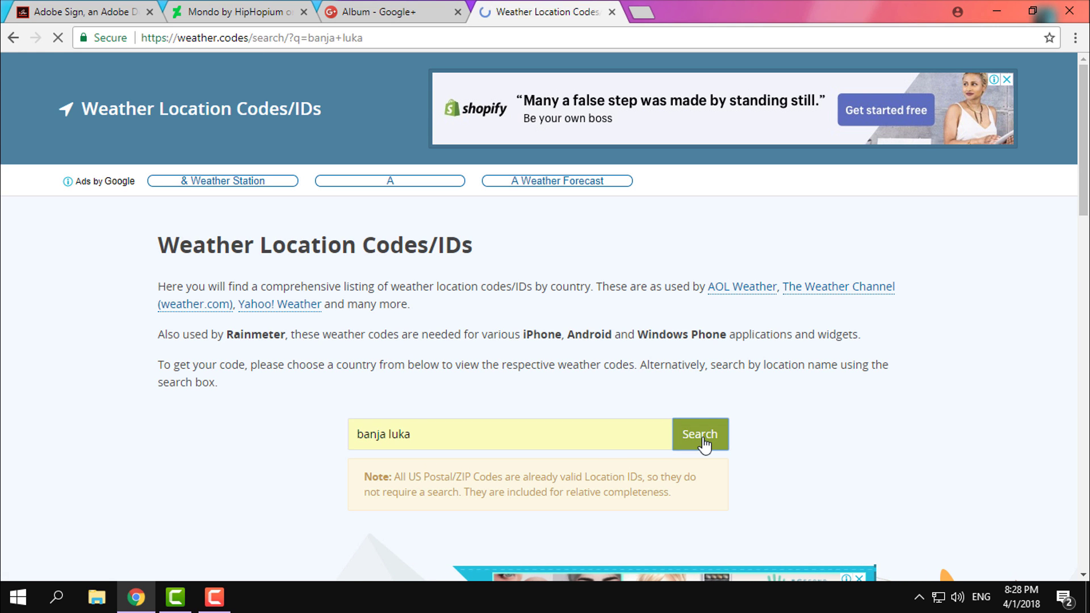
Select the Banja Luka location code BKXX0001 in the search results.
{"action": "left_click_drag", "start_coordinate": [333, 352], "coordinate": [379, 352]}
{"action": "double_click", "coordinate": [375, 355]}
{"action": "left_click", "coordinate": [343, 362]}
{"action": "right_click", "coordinate": [386, 363]}
Copy BKXX0001 and paste it into the Mondo weather code field, replacing SPXX0050.
{"action": "left_click", "coordinate": [398, 362]}
{"action": "left_click", "coordinate": [998, 12]}
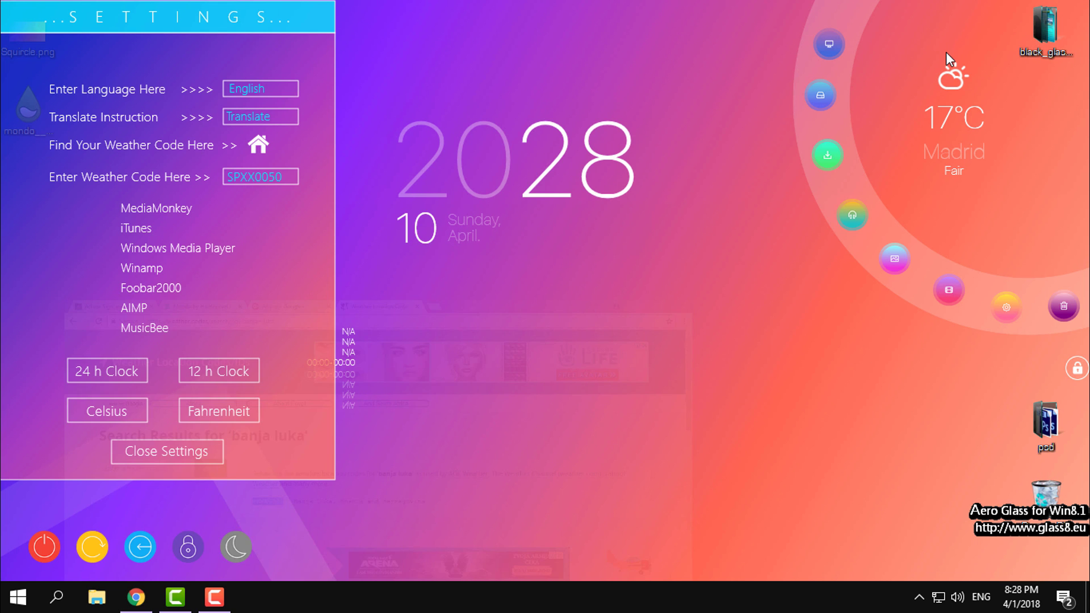
{"action": "left_click", "coordinate": [251, 178]}
{"action": "right_click", "coordinate": [253, 176]}
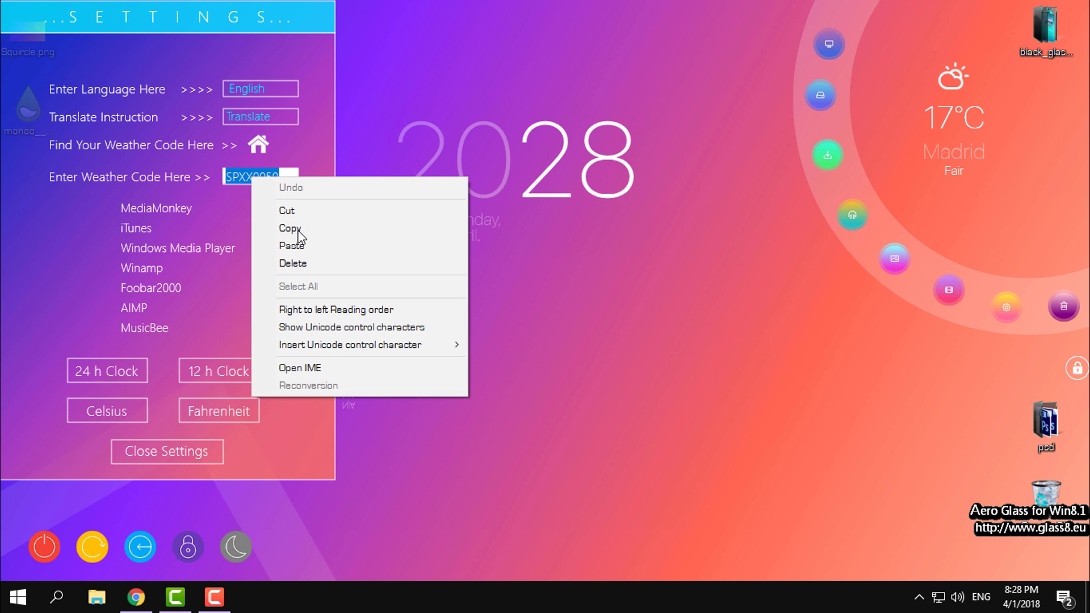
{"action": "left_click", "coordinate": [291, 243]}
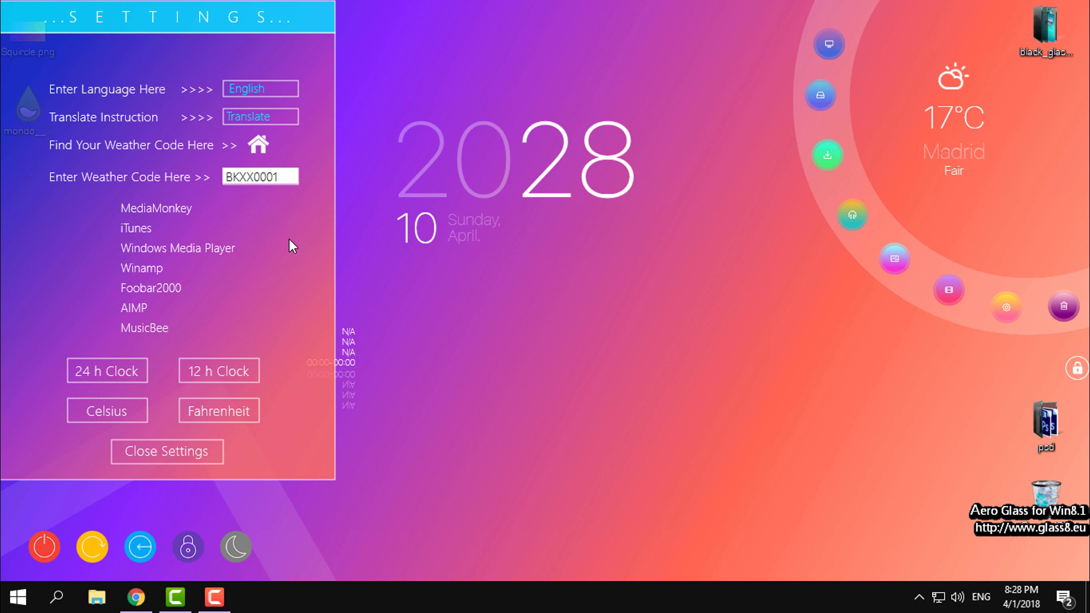
{"action": "key", "text": "Return"}
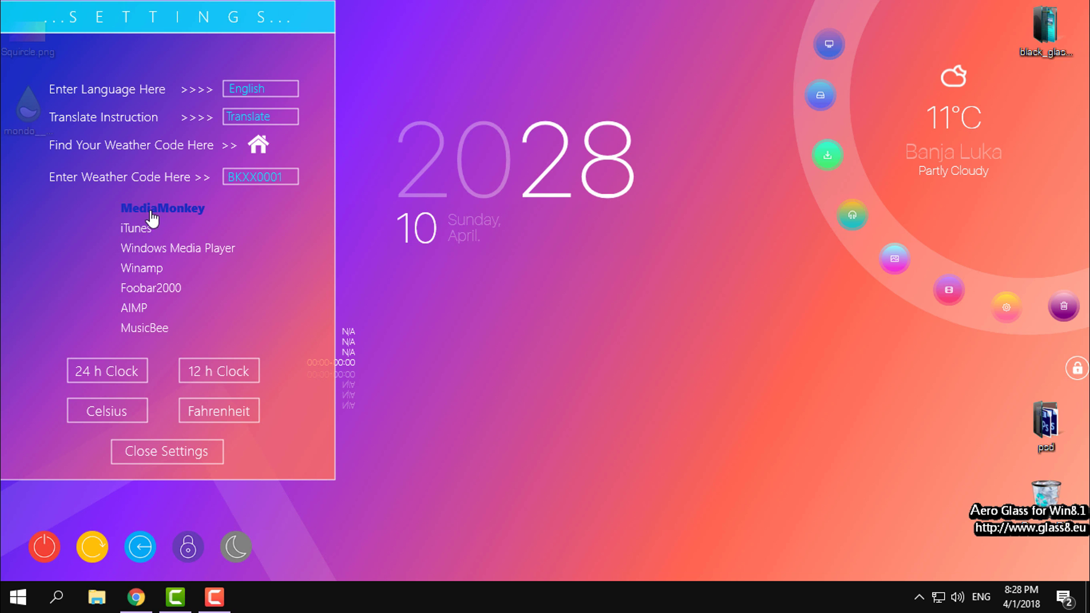
Choose Windows Media Player as the skin's player, keep the 24 h clock, select Celsius, and close settings.
{"action": "left_click", "coordinate": [136, 308]}
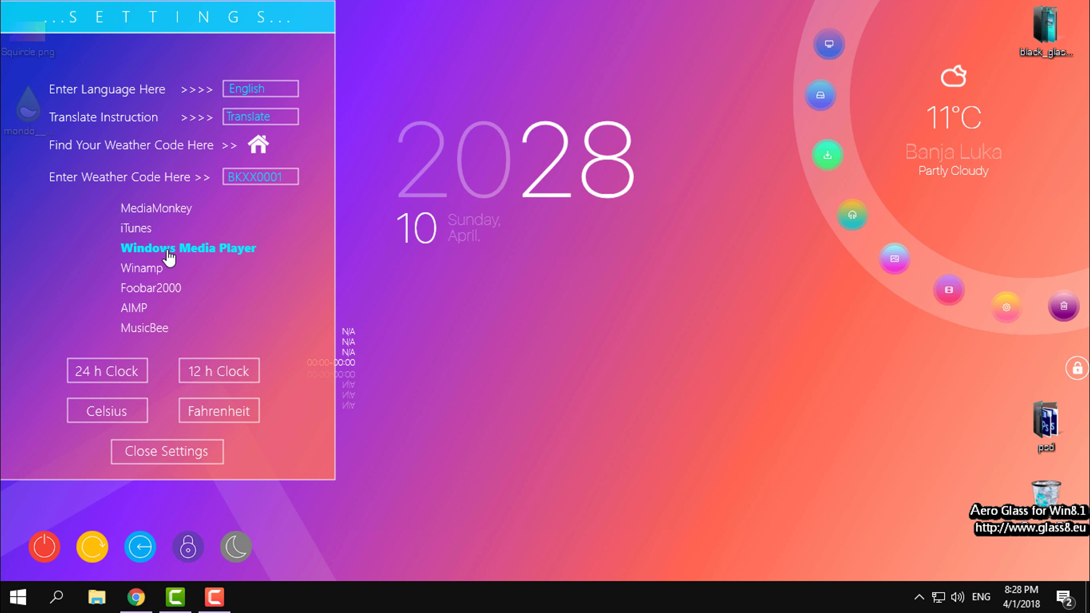
{"action": "left_click", "coordinate": [234, 249]}
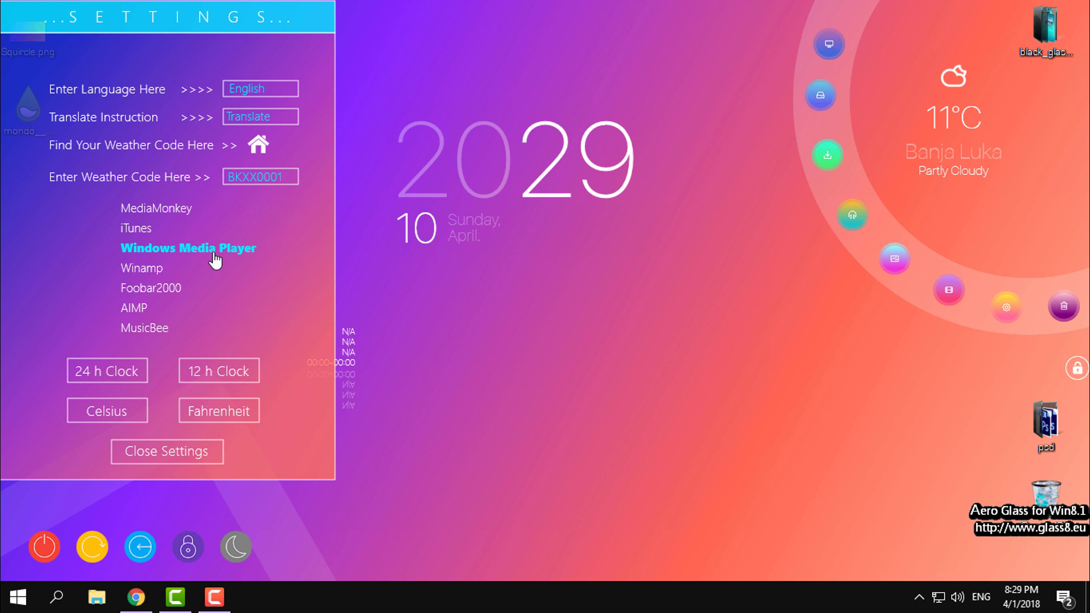
{"action": "left_click", "coordinate": [215, 375]}
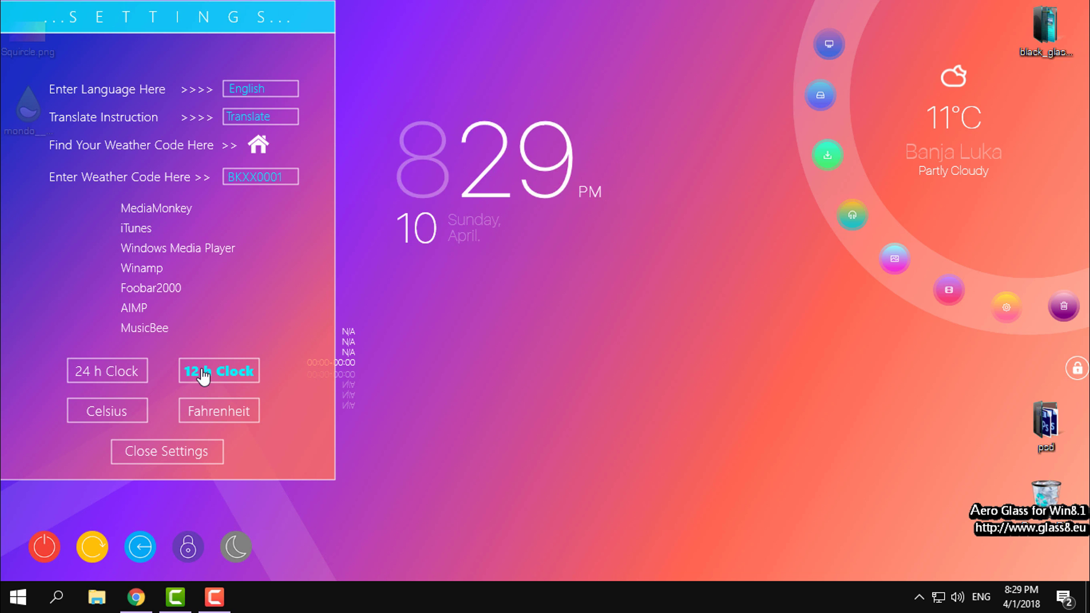
{"action": "left_click", "coordinate": [110, 380]}
{"action": "left_click", "coordinate": [121, 427]}
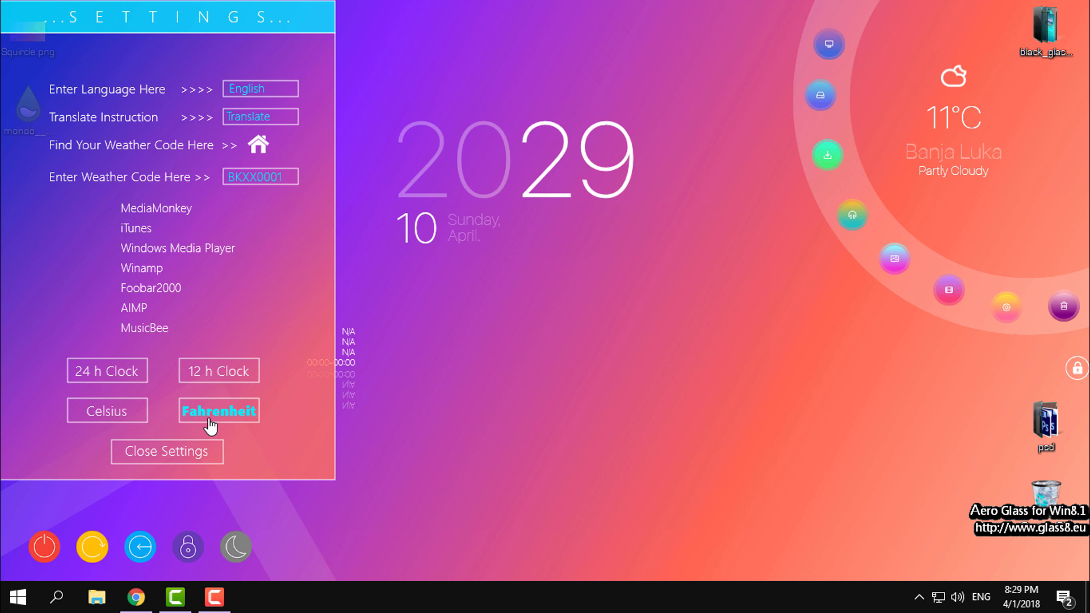
{"action": "left_click", "coordinate": [154, 457]}
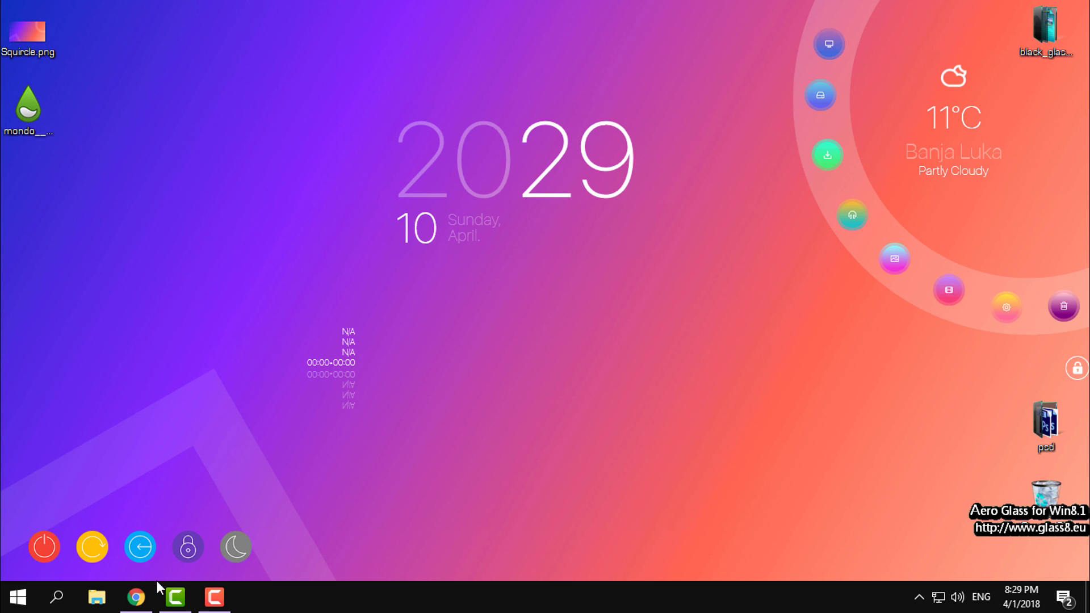
Play Desmeon's 'Hellcat [NCS Release]' MP3 from Downloads, then minimize File Explorer.
{"action": "left_click", "coordinate": [98, 598]}
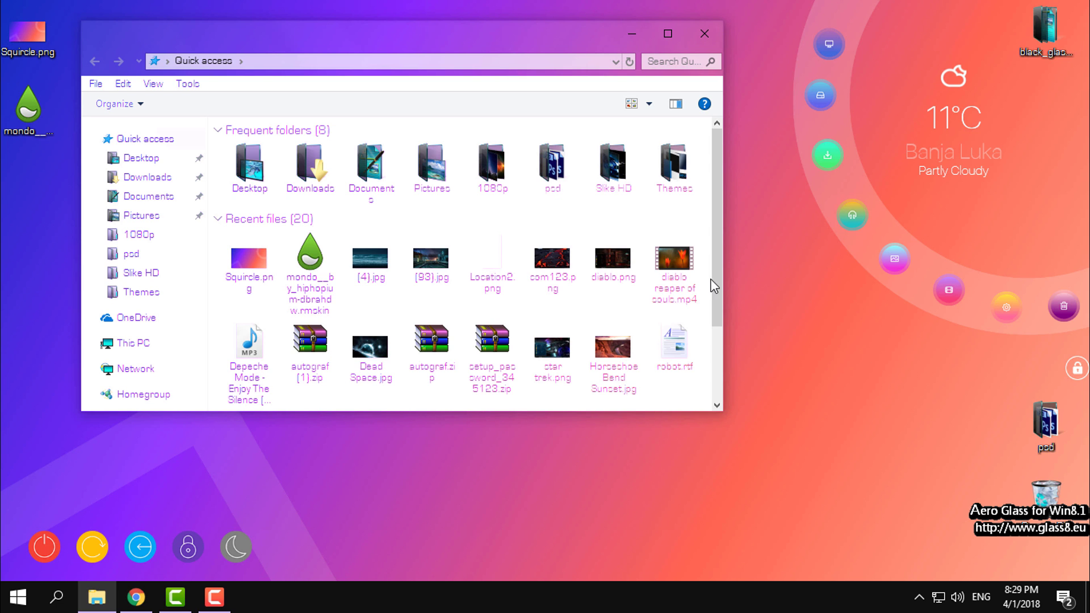
{"action": "left_click", "coordinate": [147, 177]}
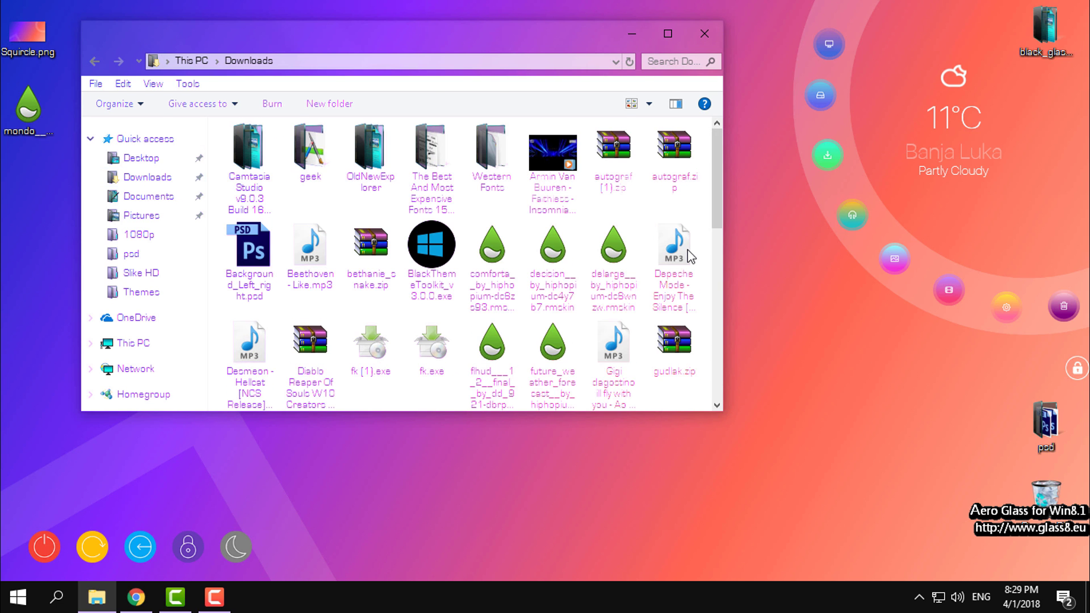
{"action": "scroll", "coordinate": [717, 216], "scroll_direction": "down", "scroll_amount": 1}
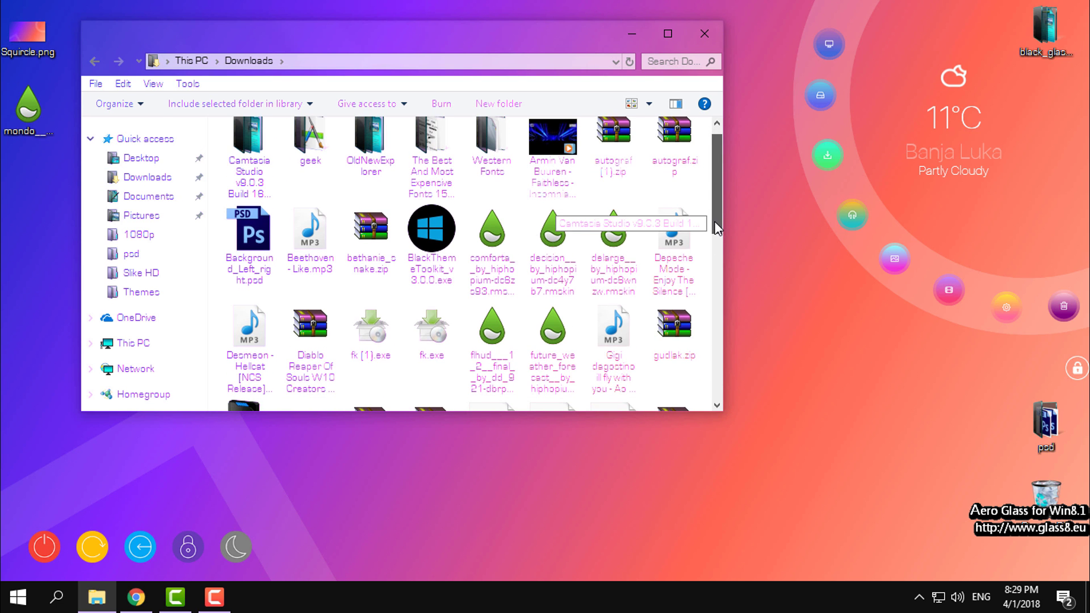
{"action": "left_click", "coordinate": [240, 355]}
{"action": "left_click", "coordinate": [622, 29]}
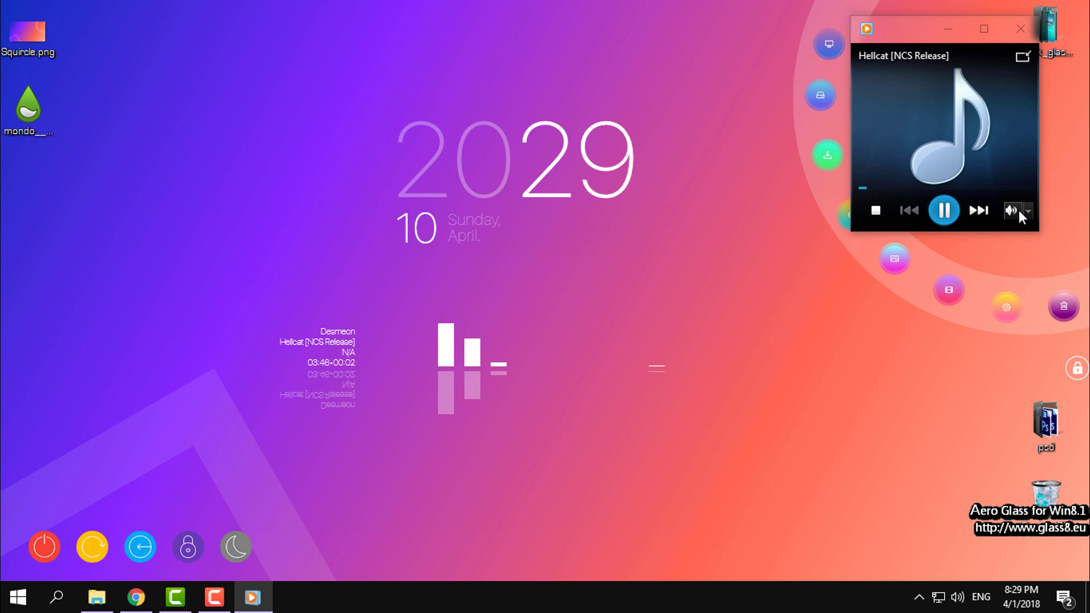
Raise the player volume from 43 to 57 and move the visualizer down and left under the clock.
{"action": "mouse_move", "coordinate": [1024, 214]}
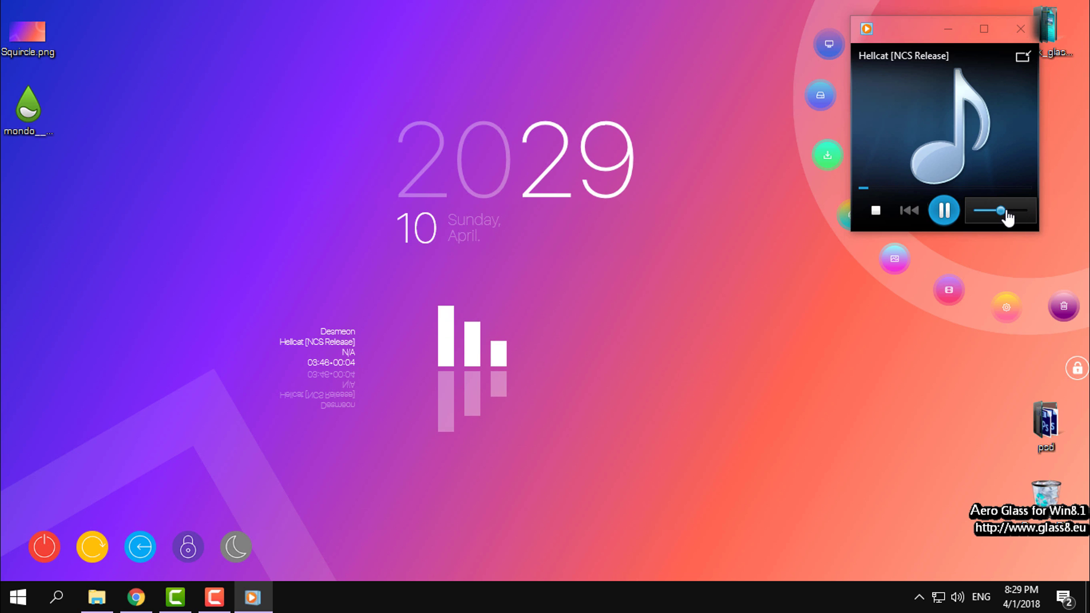
{"action": "mouse_move", "coordinate": [998, 215]}
{"action": "left_mouse_down"}
{"action": "mouse_move", "coordinate": [1024, 216]}
{"action": "mouse_move", "coordinate": [1005, 222]}
{"action": "left_mouse_up"}
{"action": "left_click", "coordinate": [946, 28]}
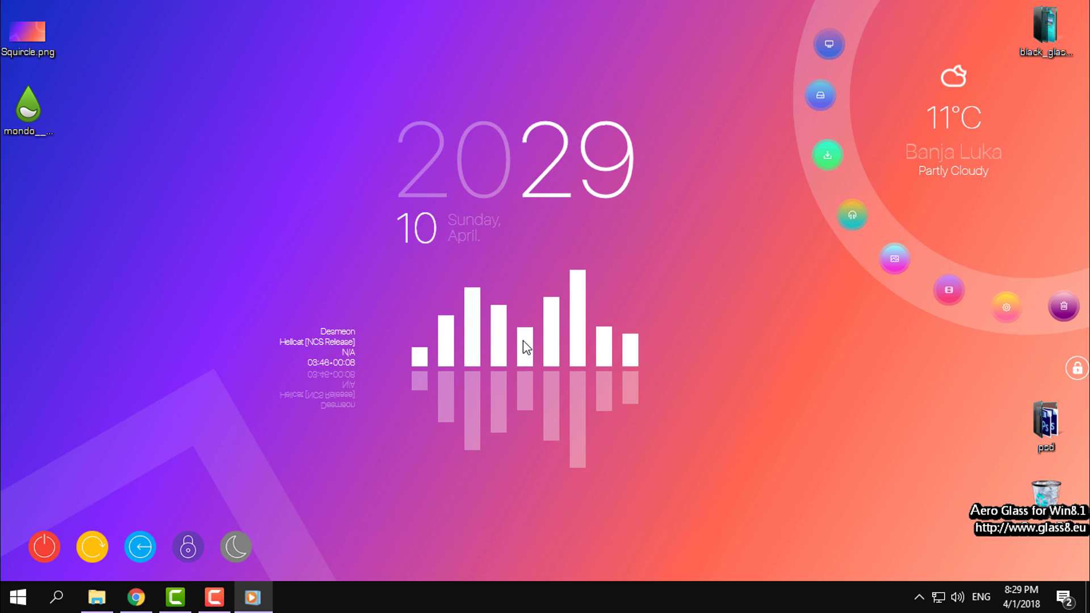
{"action": "left_click_drag", "start_coordinate": [499, 344], "coordinate": [483, 363]}
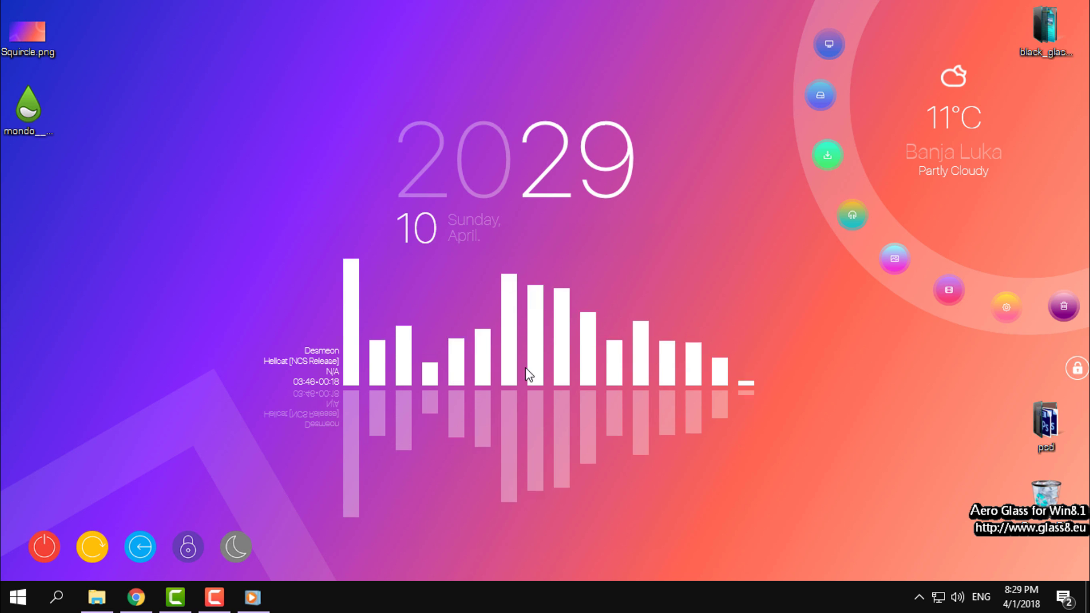
{"action": "left_click_drag", "start_coordinate": [512, 362], "coordinate": [502, 374]}
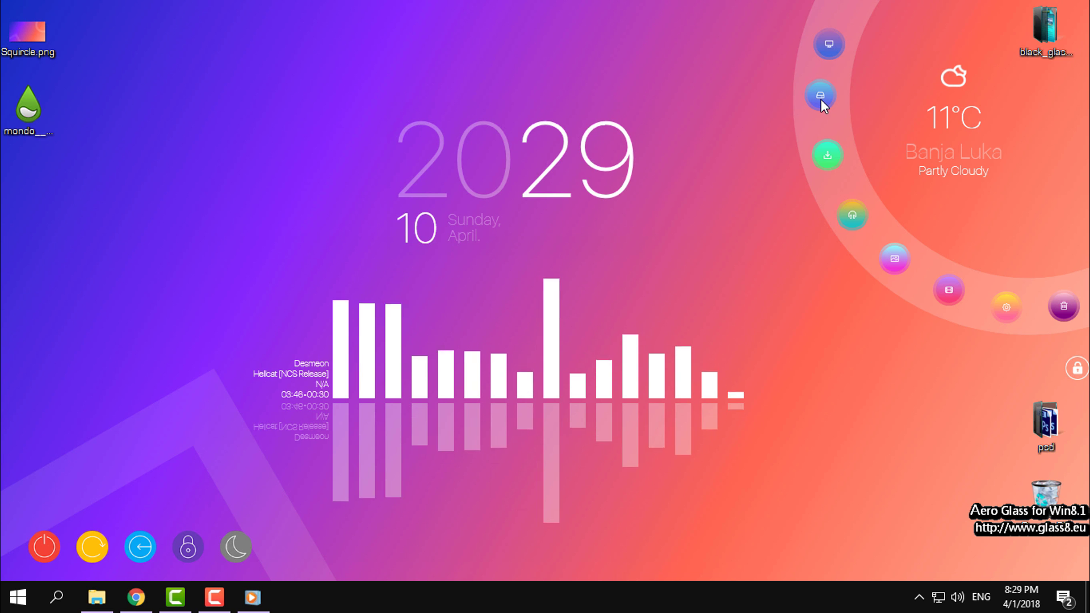
{"action": "double_click", "coordinate": [1076, 375]}
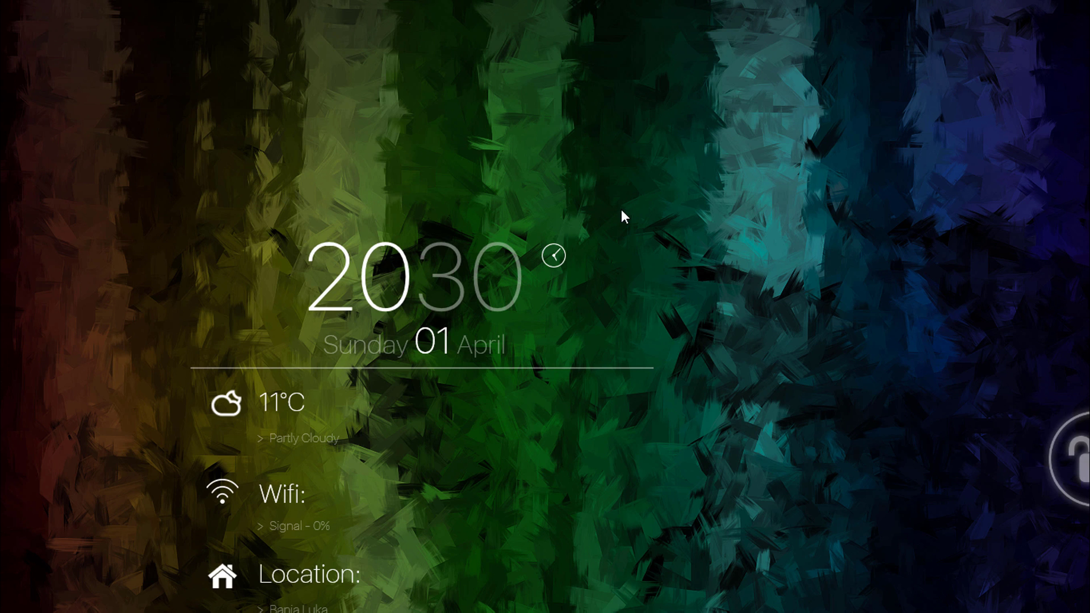
{"action": "left_click", "coordinate": [1074, 473]}
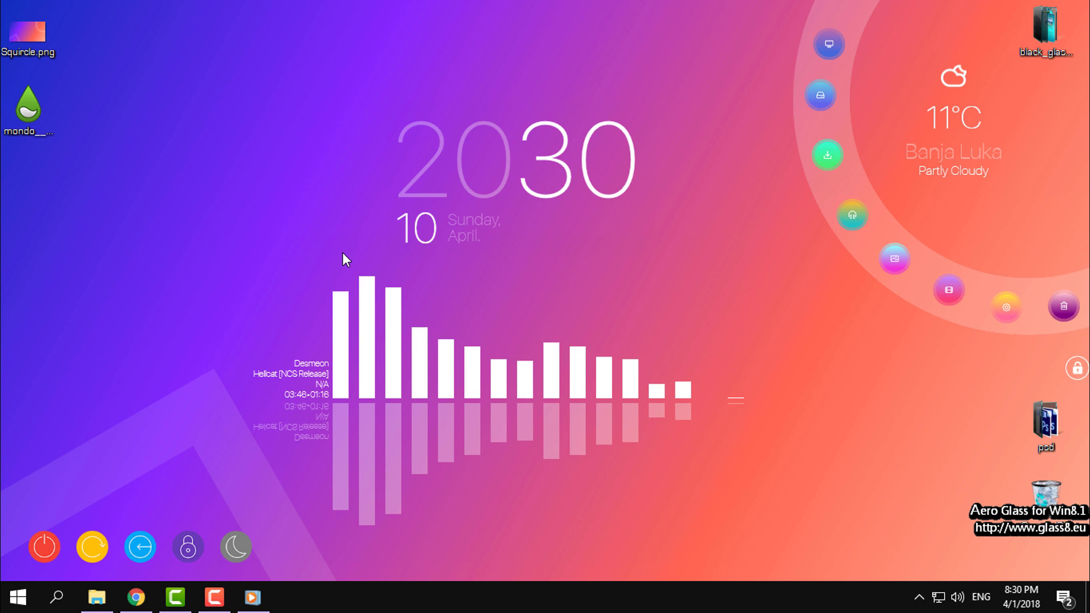
Select the Squircle.png and mondo desktop icons together and delete them.
{"action": "left_click_drag", "start_coordinate": [14, 219], "coordinate": [23, 38]}
{"action": "right_click", "coordinate": [22, 39]}
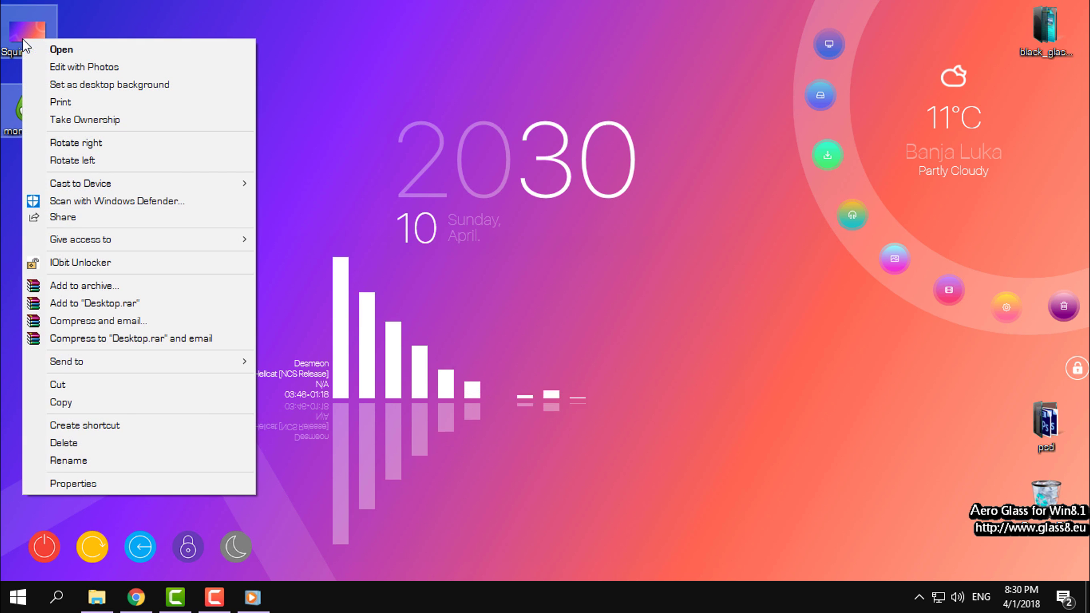
{"action": "left_click", "coordinate": [112, 441]}
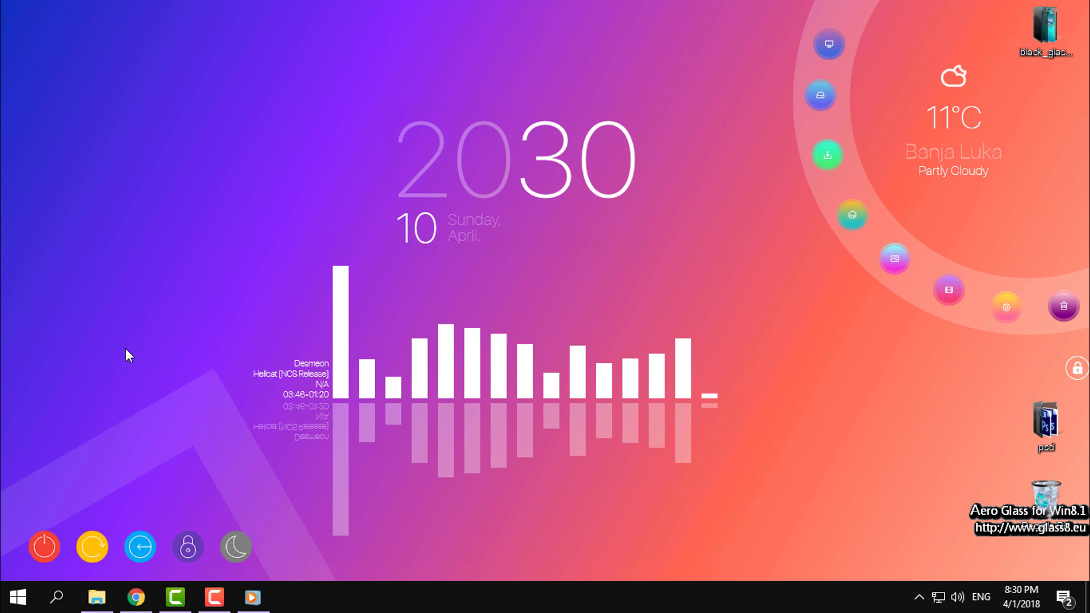